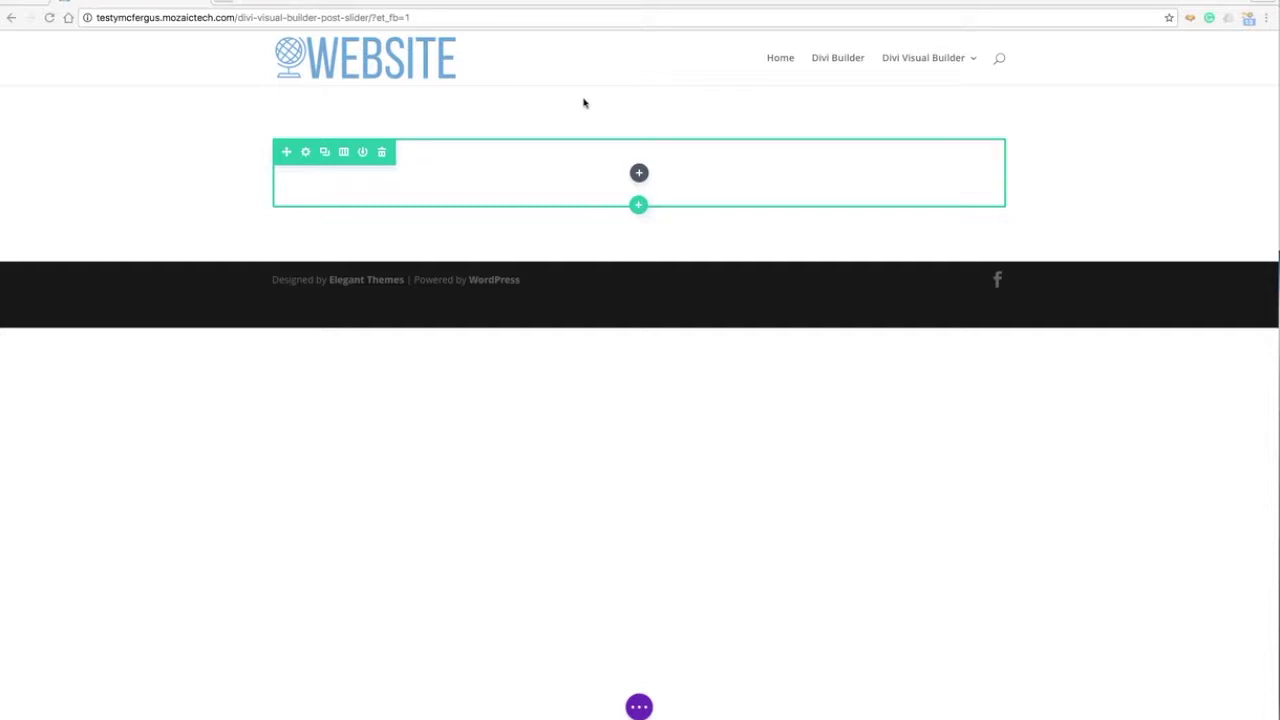
- Open the Insert Module list from the grey + in the empty row
click(638, 175)
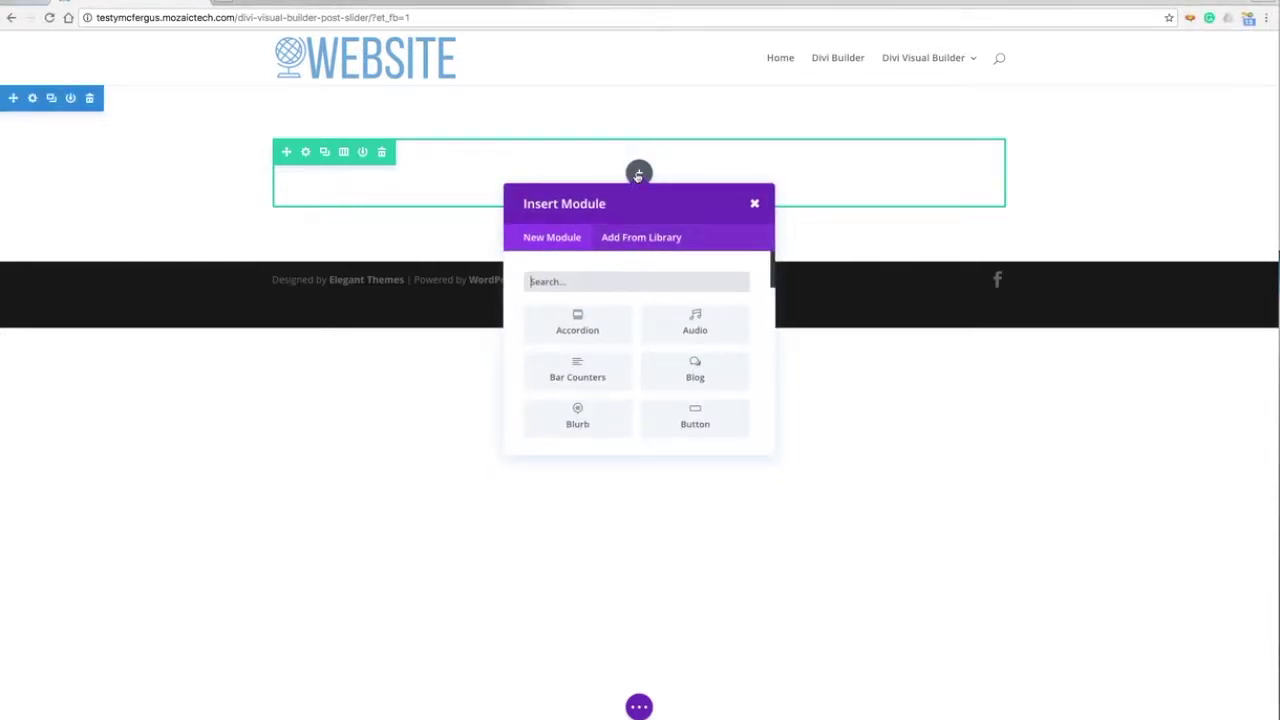
- Search 'po' and insert a Post Slider module into the row
text(po)
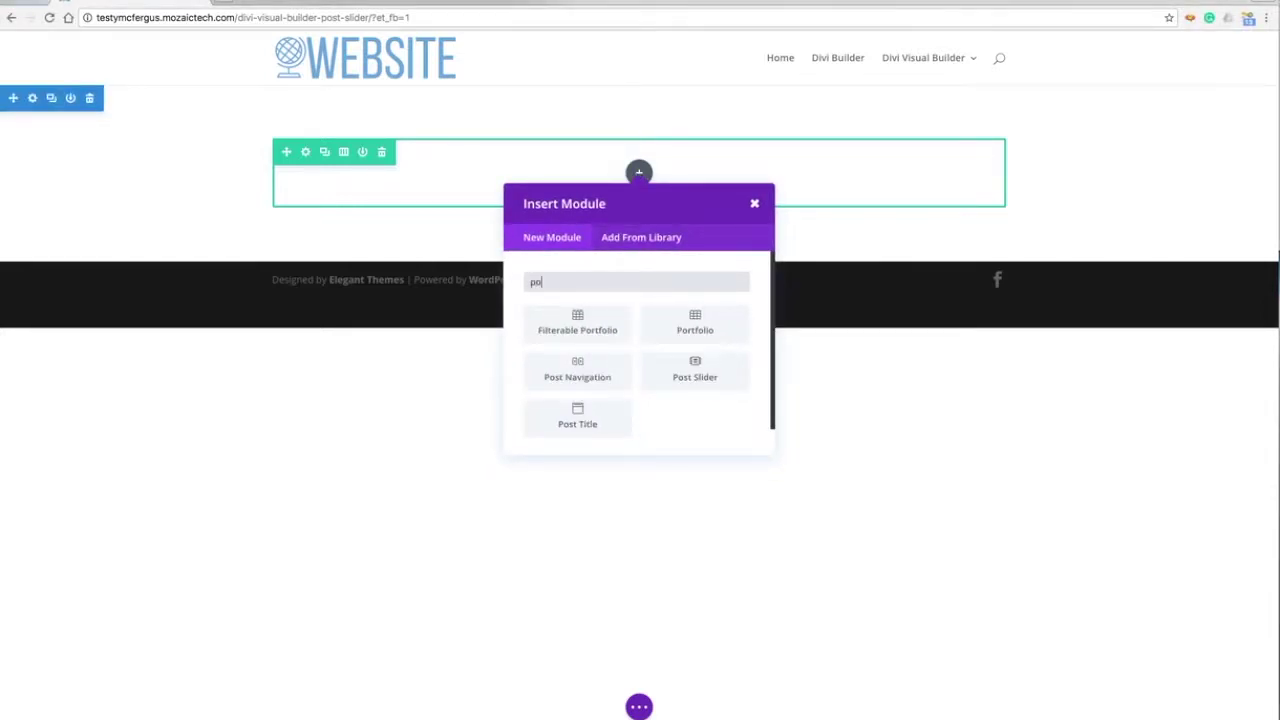
click(697, 377)
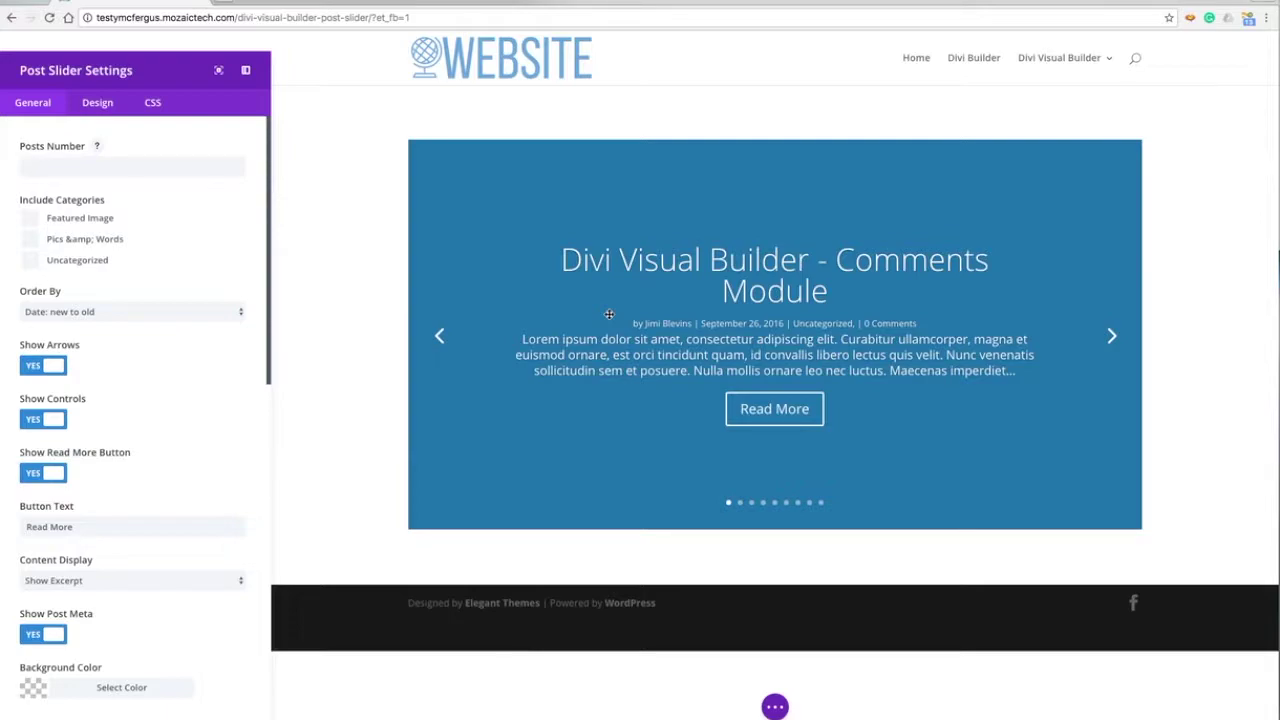
- Include only the Featured Image category and leave Show Controls on after toggling it
click(33, 220)
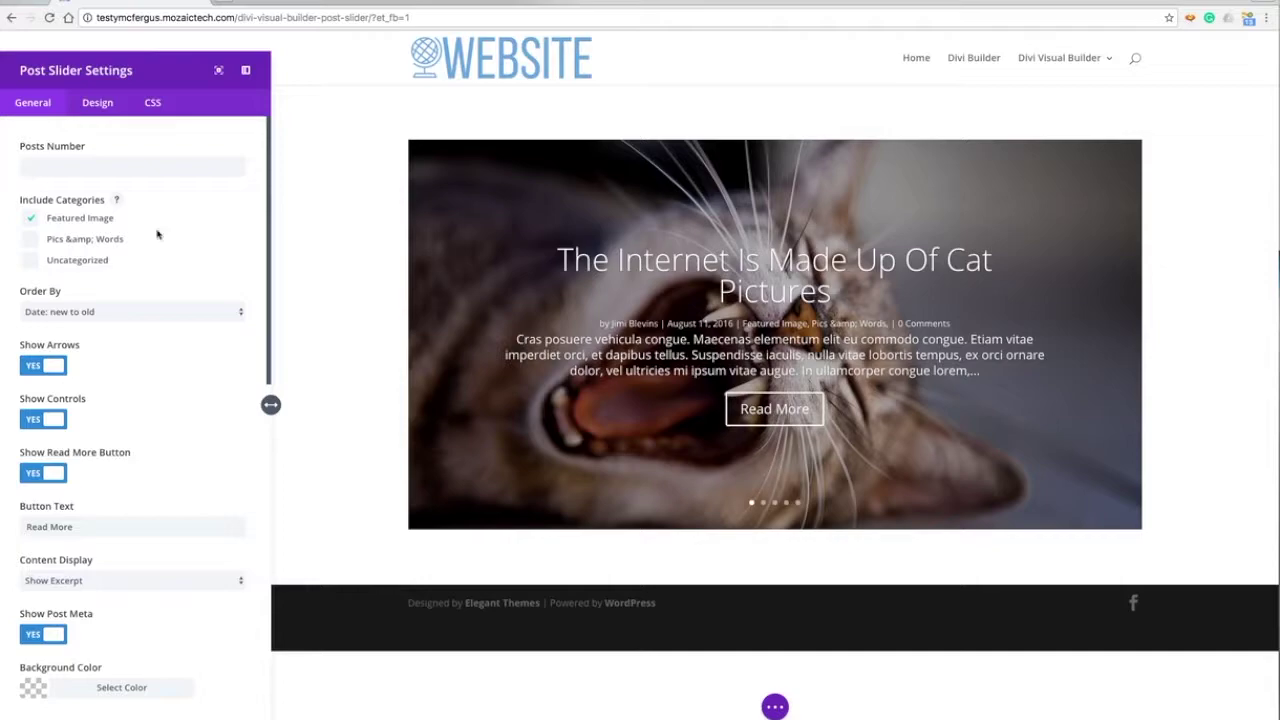
click(121, 167)
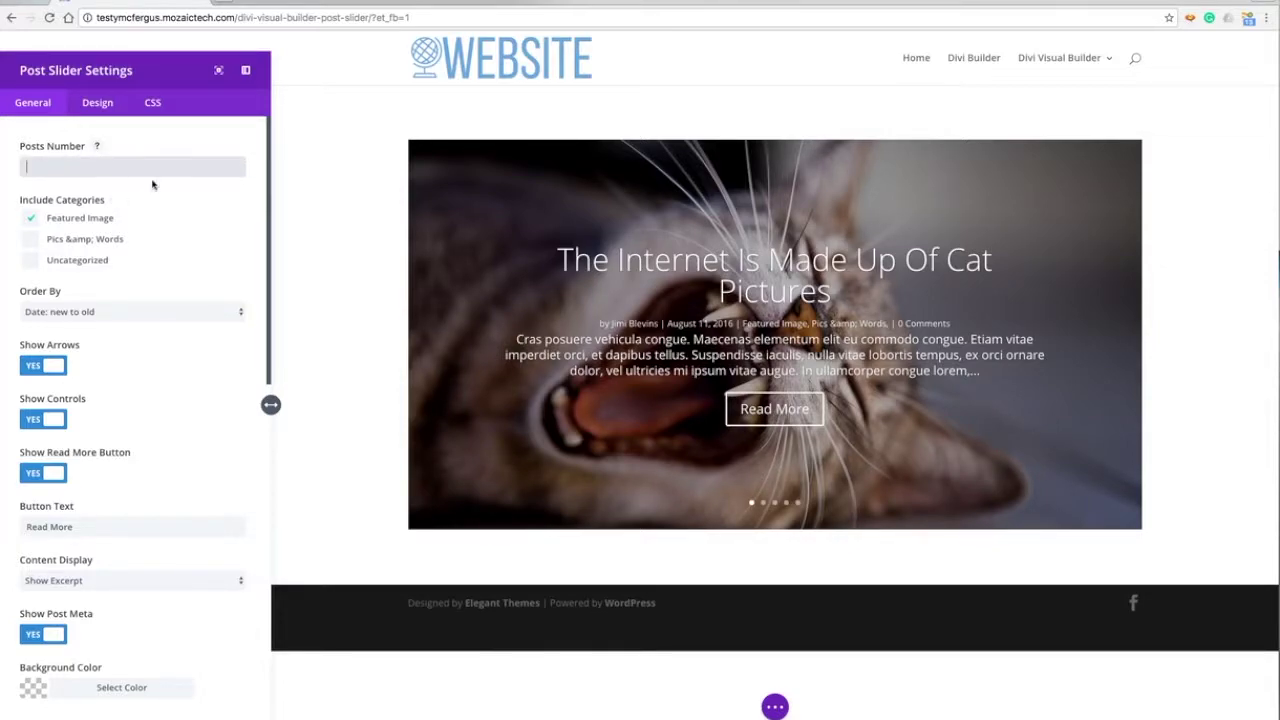
scroll(225, 239, down, 4)
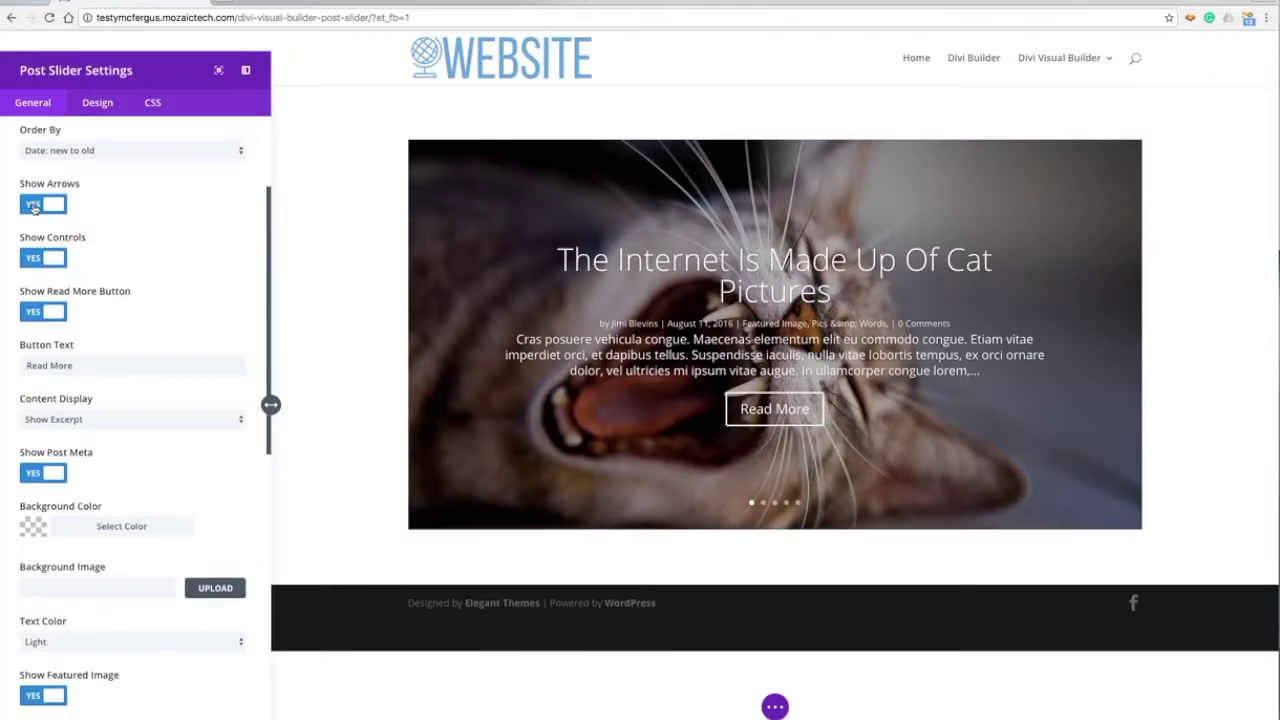
mouse_move(460, 325)
click(37, 261)
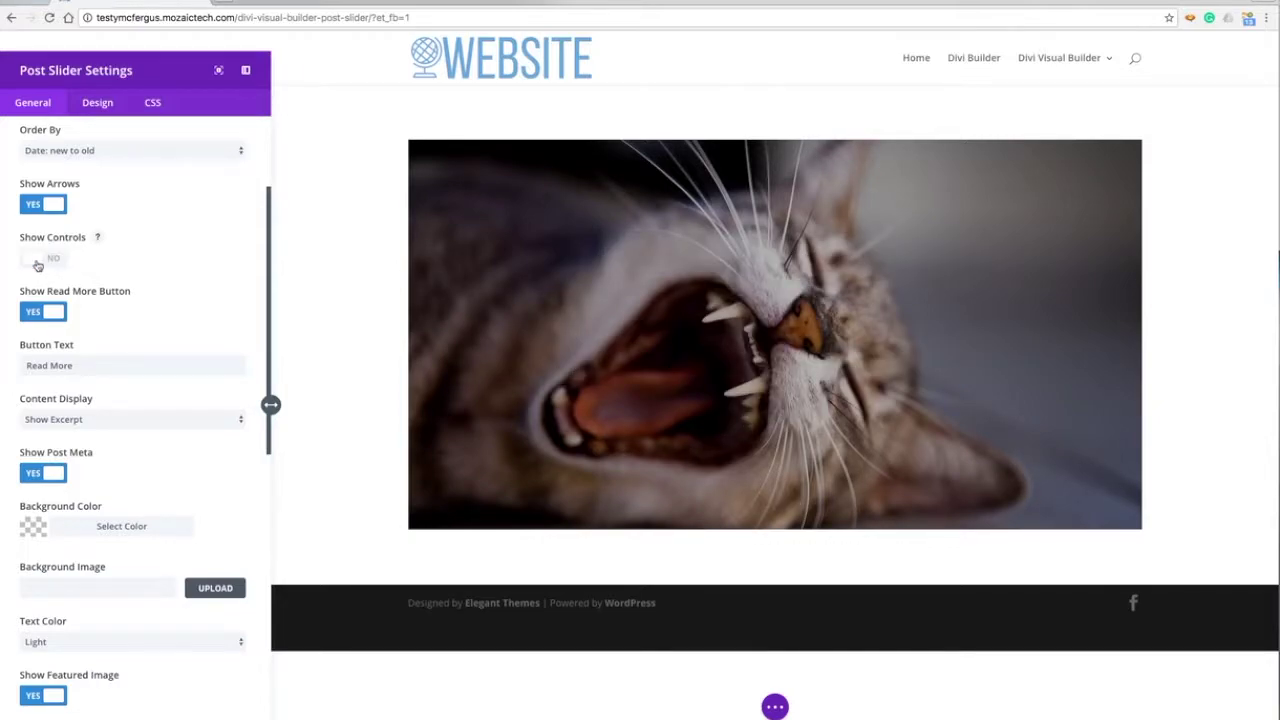
click(37, 262)
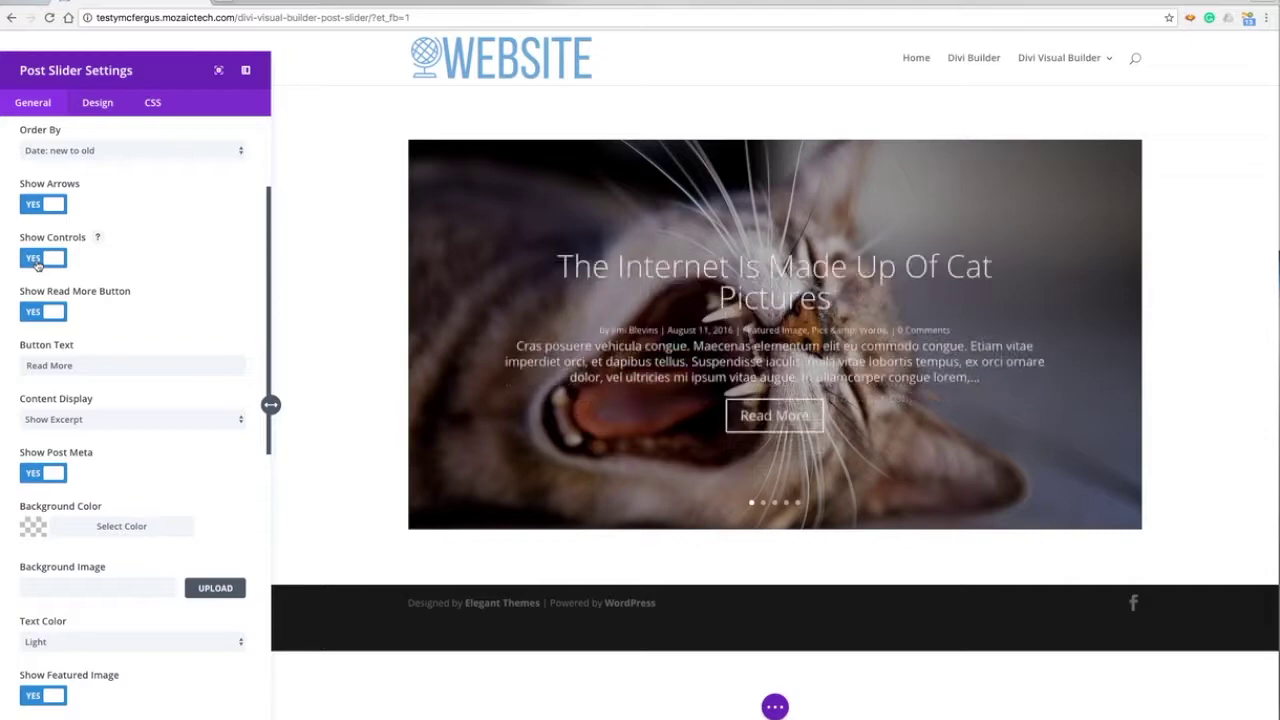
- Replace the slider's button text with 'Read My Post'
scroll(217, 294, down, 2)
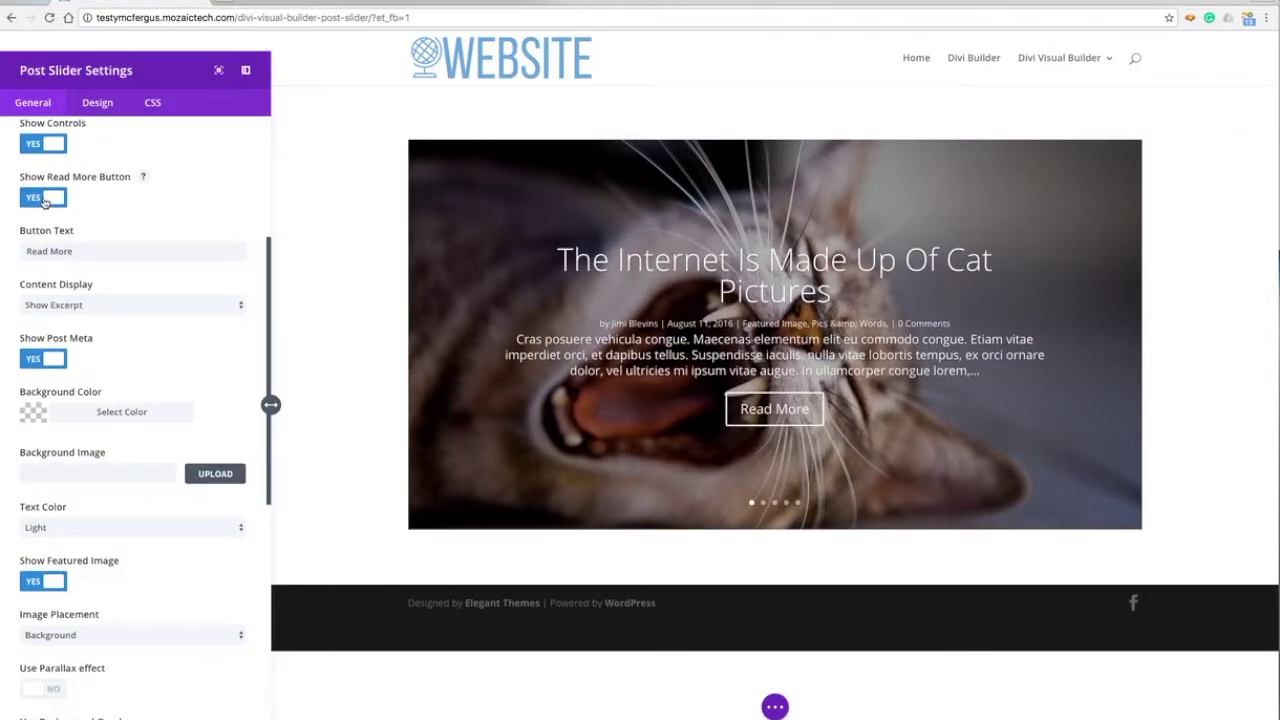
triple_click(64, 251)
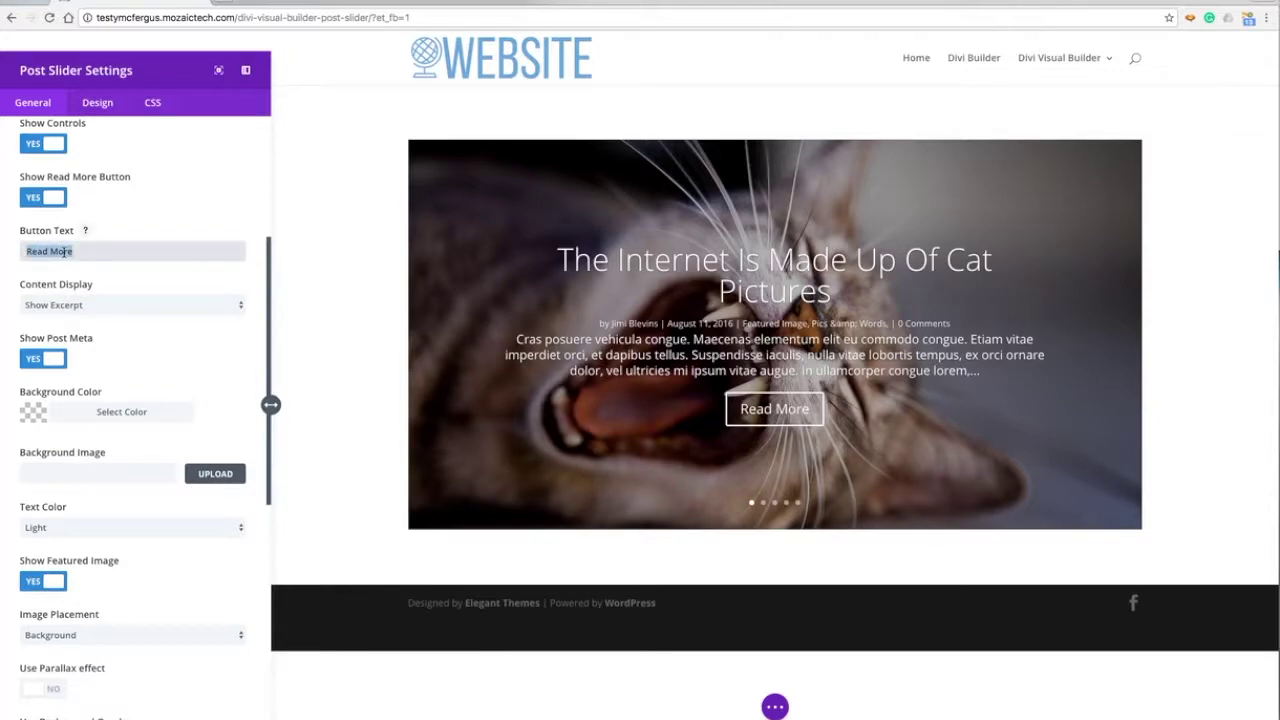
text(Read My POs)
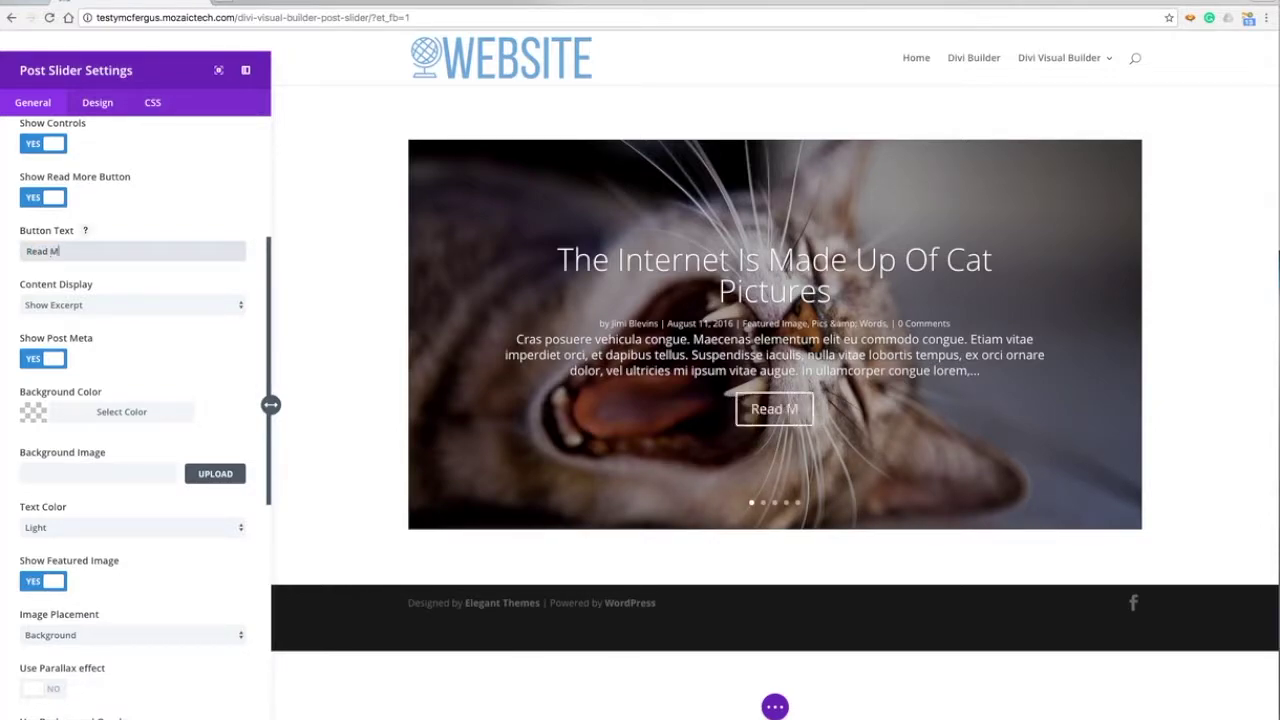
key(BackSpace)
key(BackSpace)
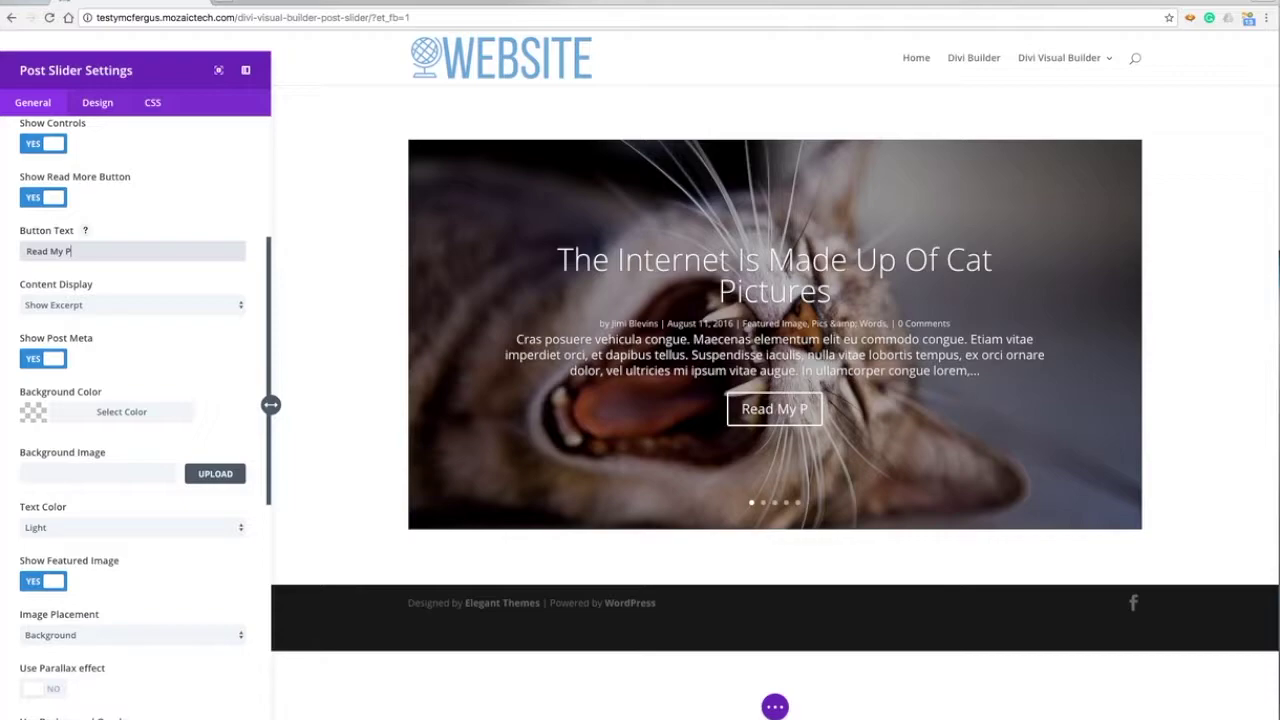
text(ost)
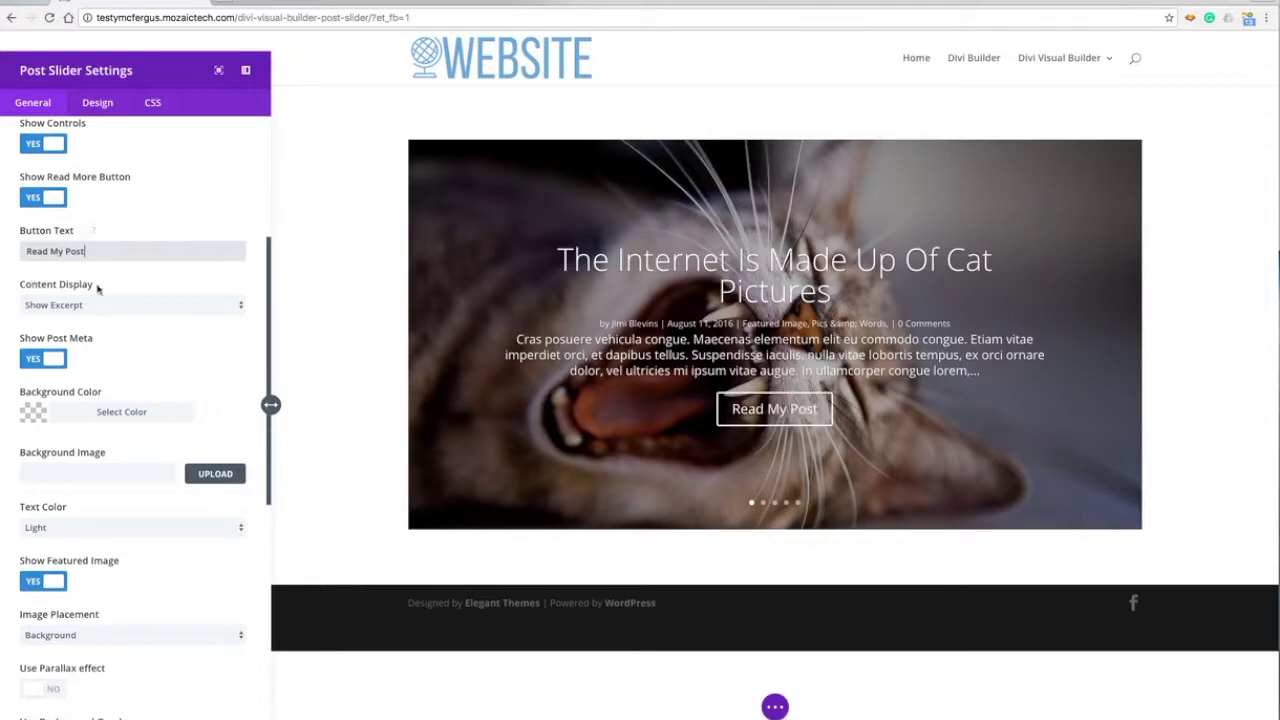
- Switch Content Display to Show Content, then back to Show Excerpt
click(147, 311)
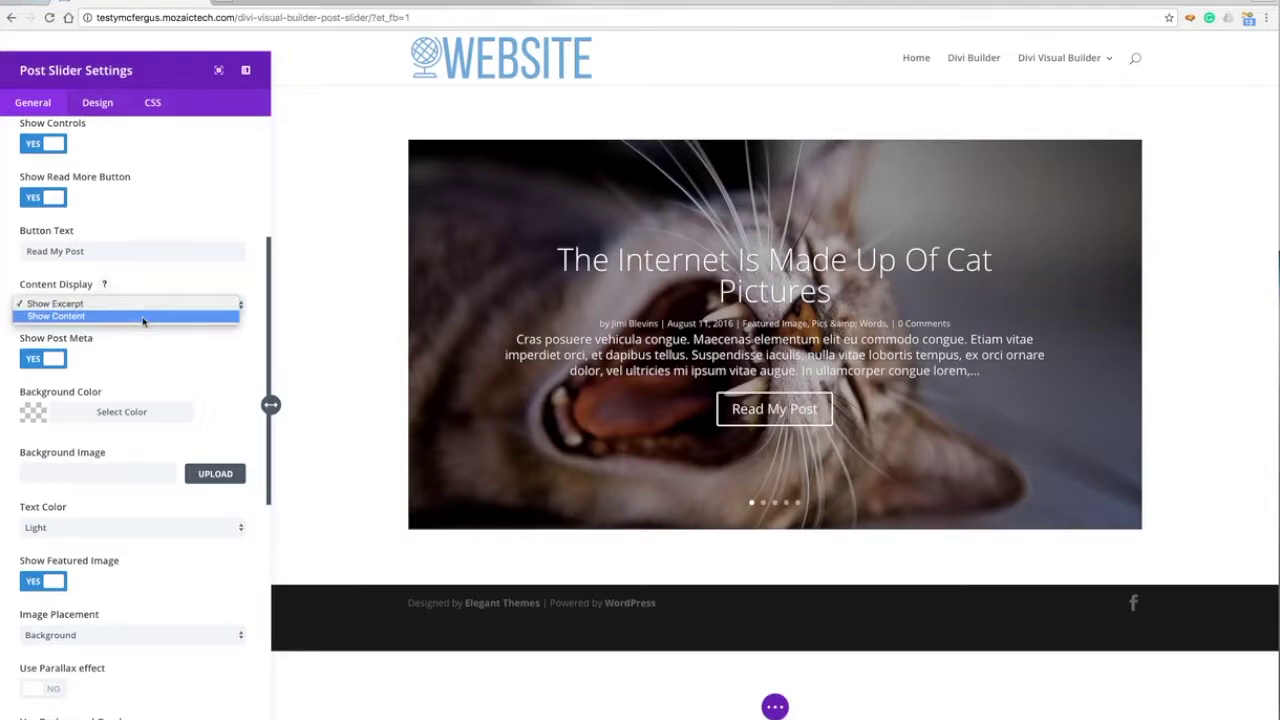
click(186, 278)
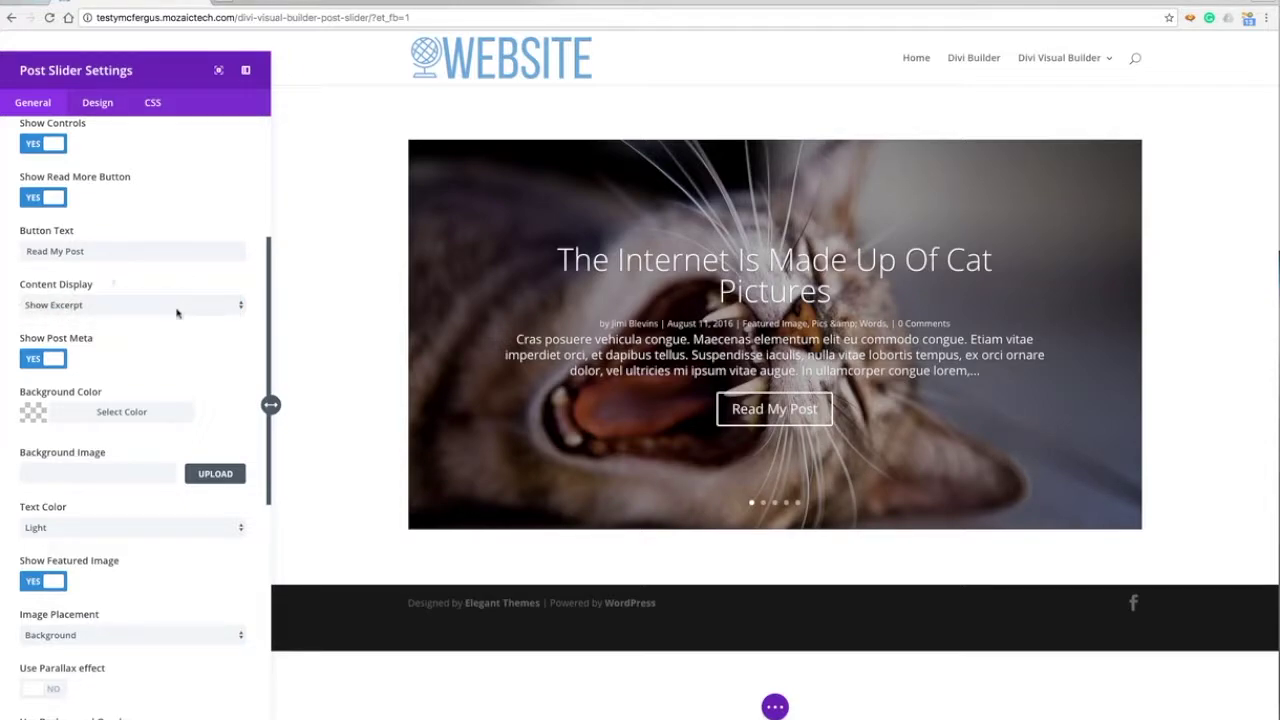
click(178, 310)
click(167, 316)
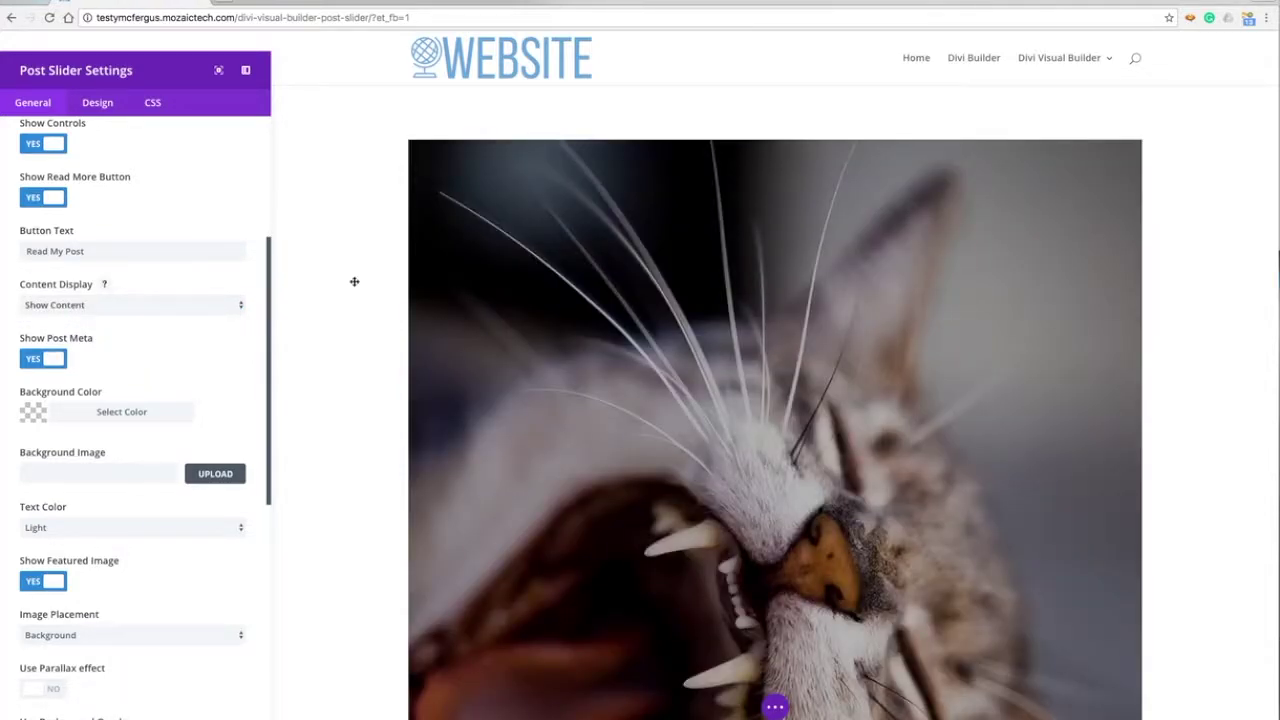
scroll(366, 325, down, 5)
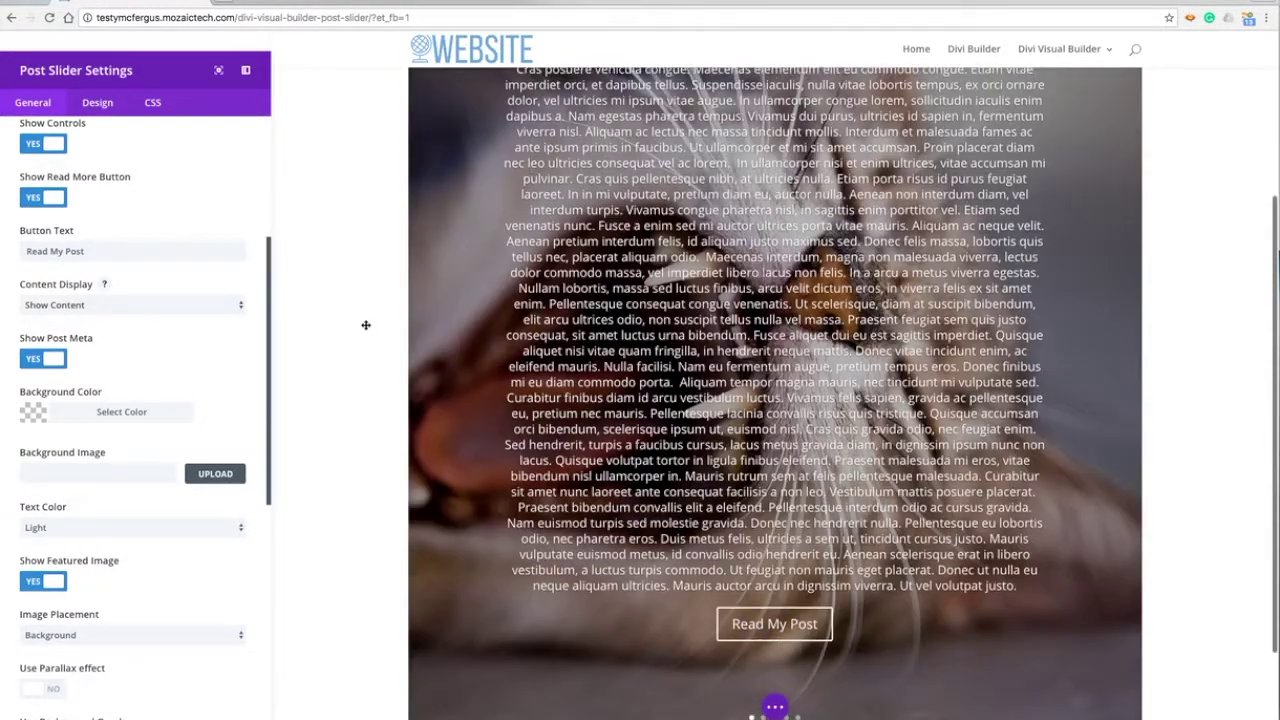
click(132, 305)
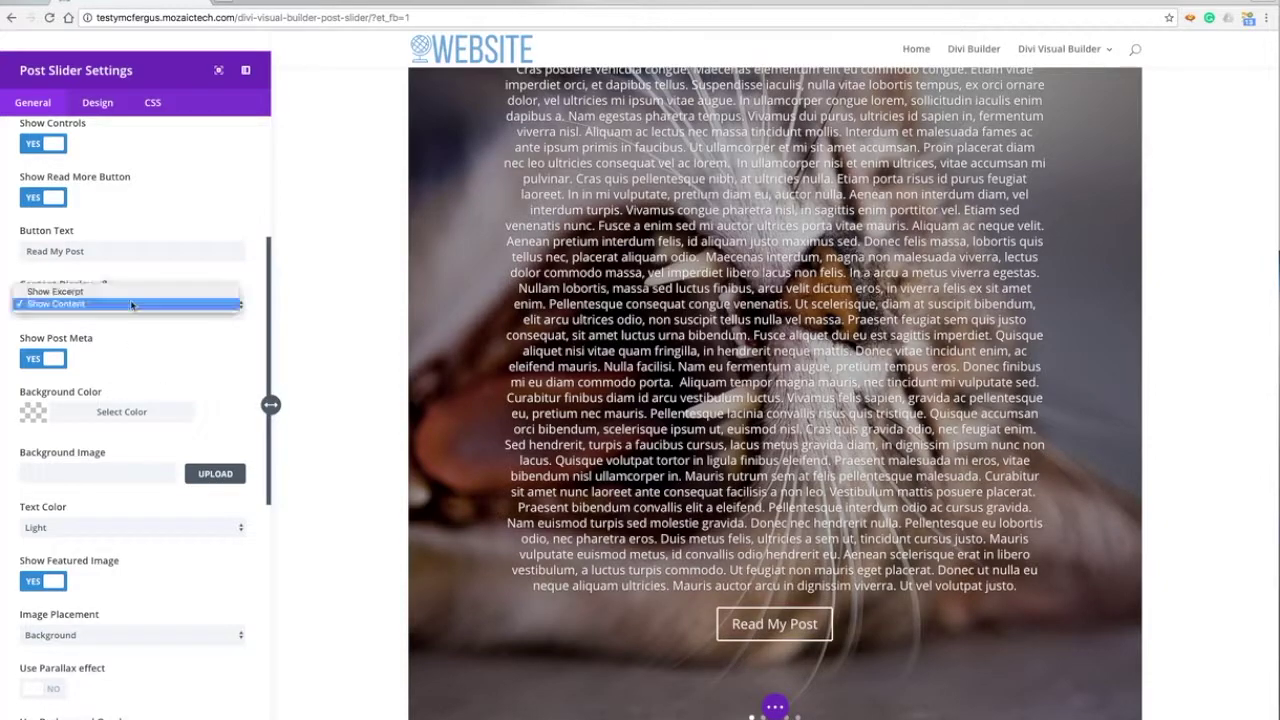
click(127, 292)
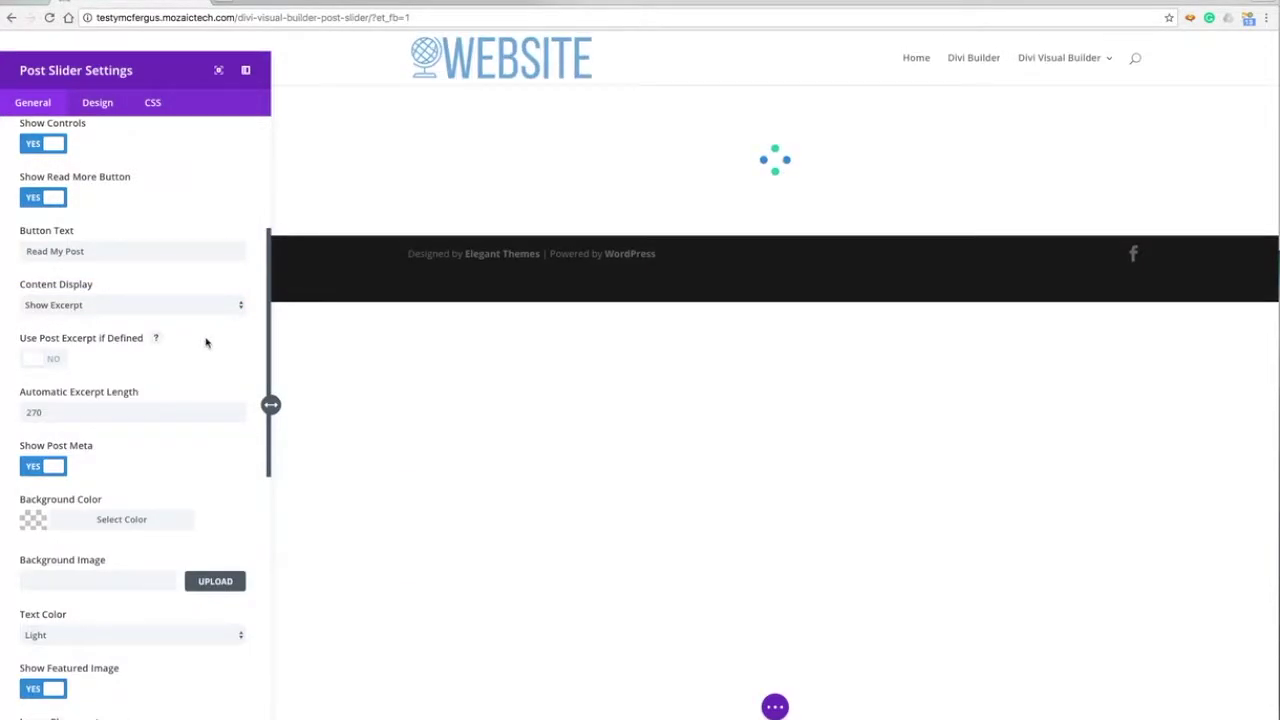
scroll(206, 343, down, 3)
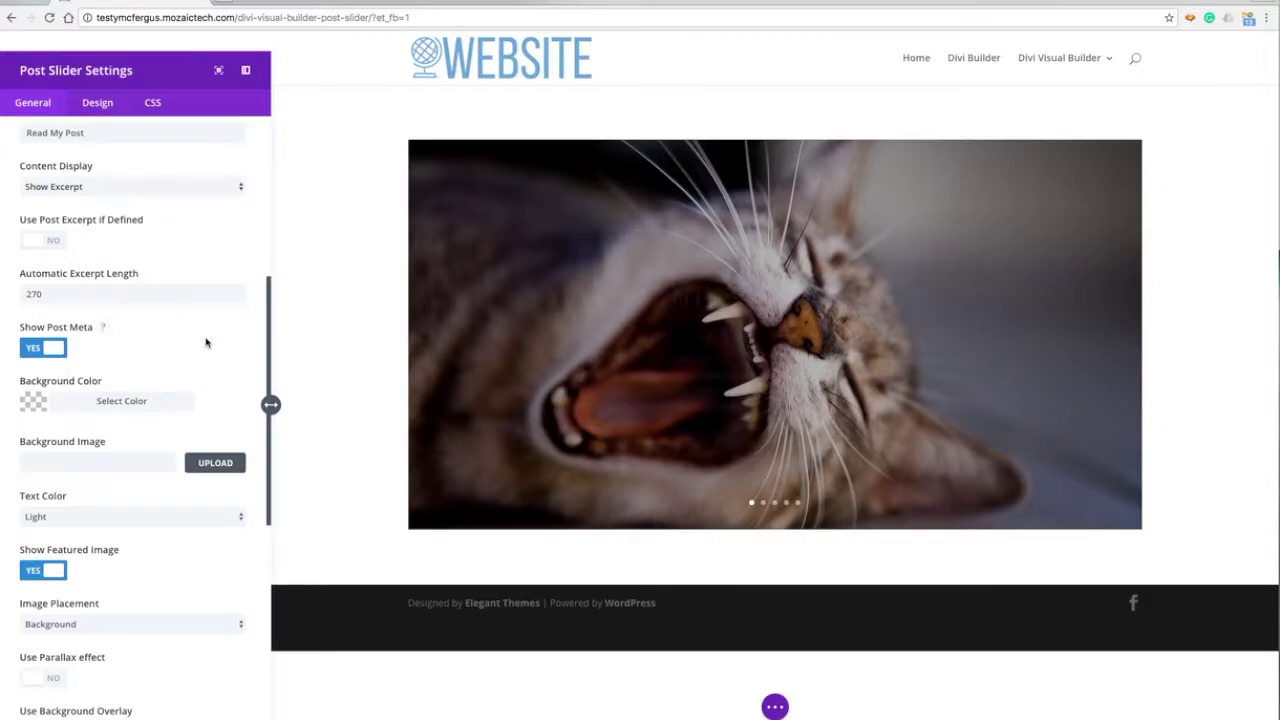
- Change Automatic Excerpt Length from 270 to 200 and set Show Post Meta to NO
click(81, 295)
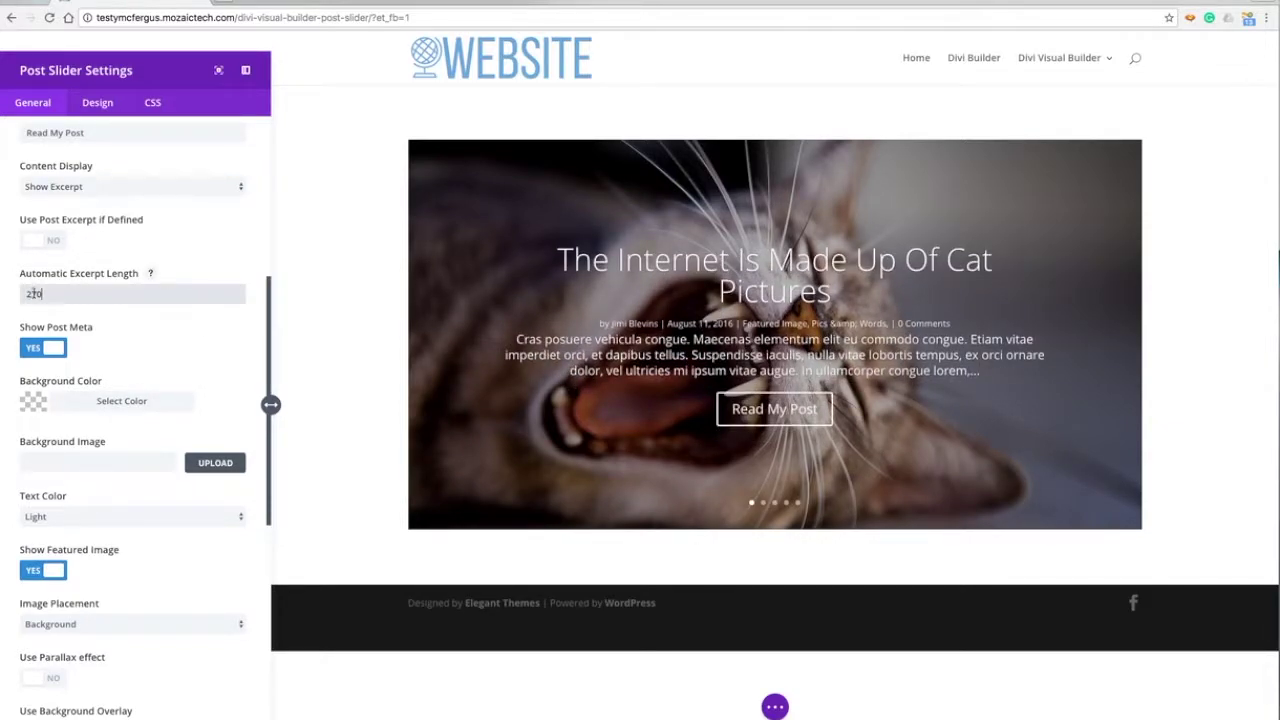
double_click(33, 293)
text(200)
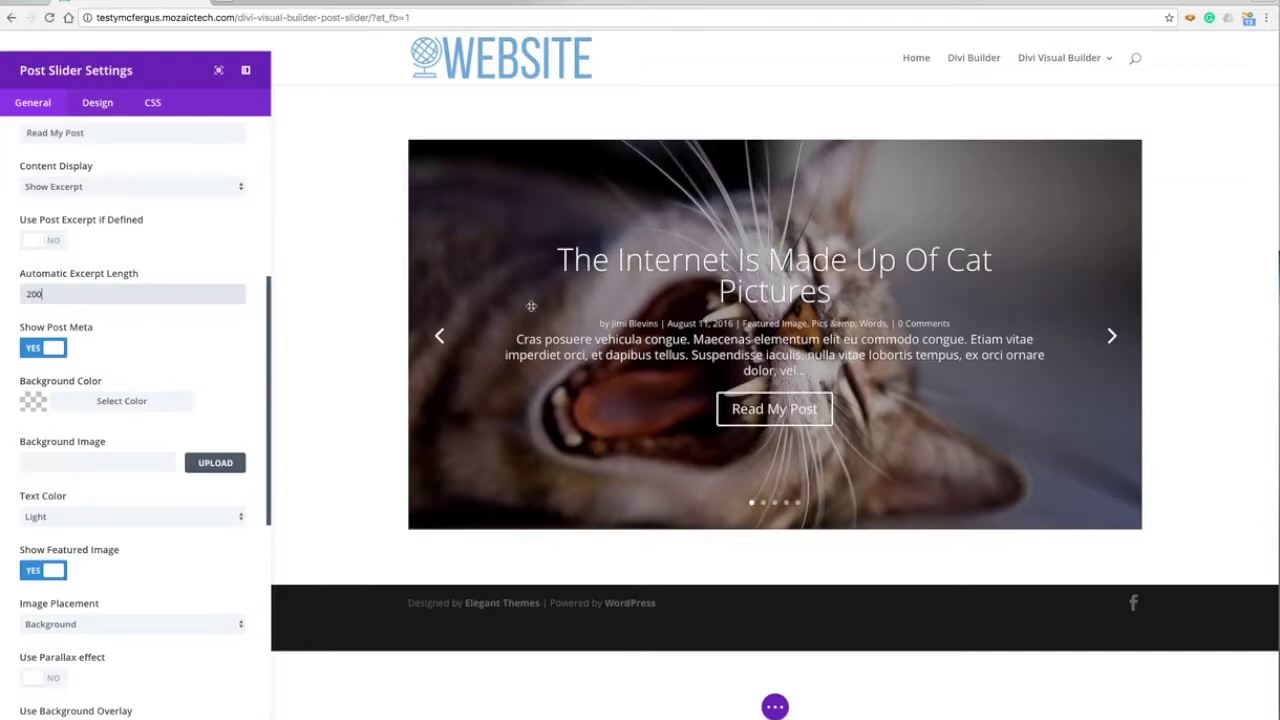
click(53, 349)
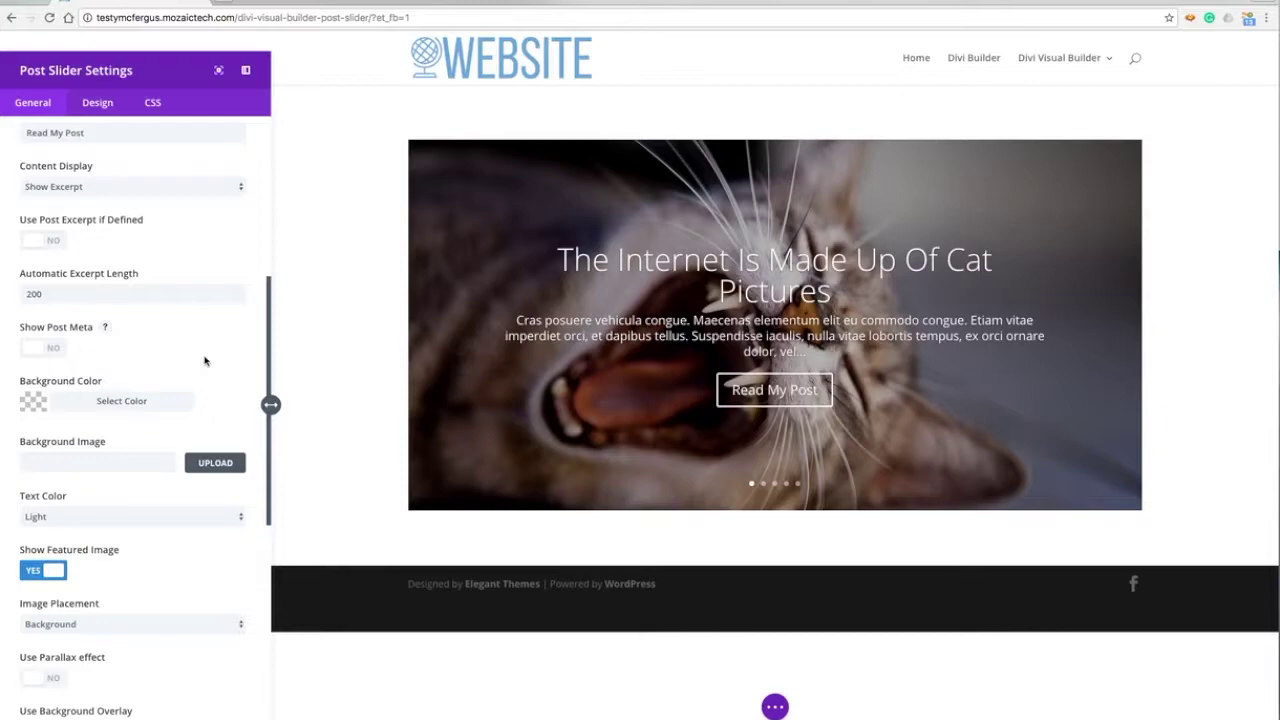
scroll(204, 360, down, 3)
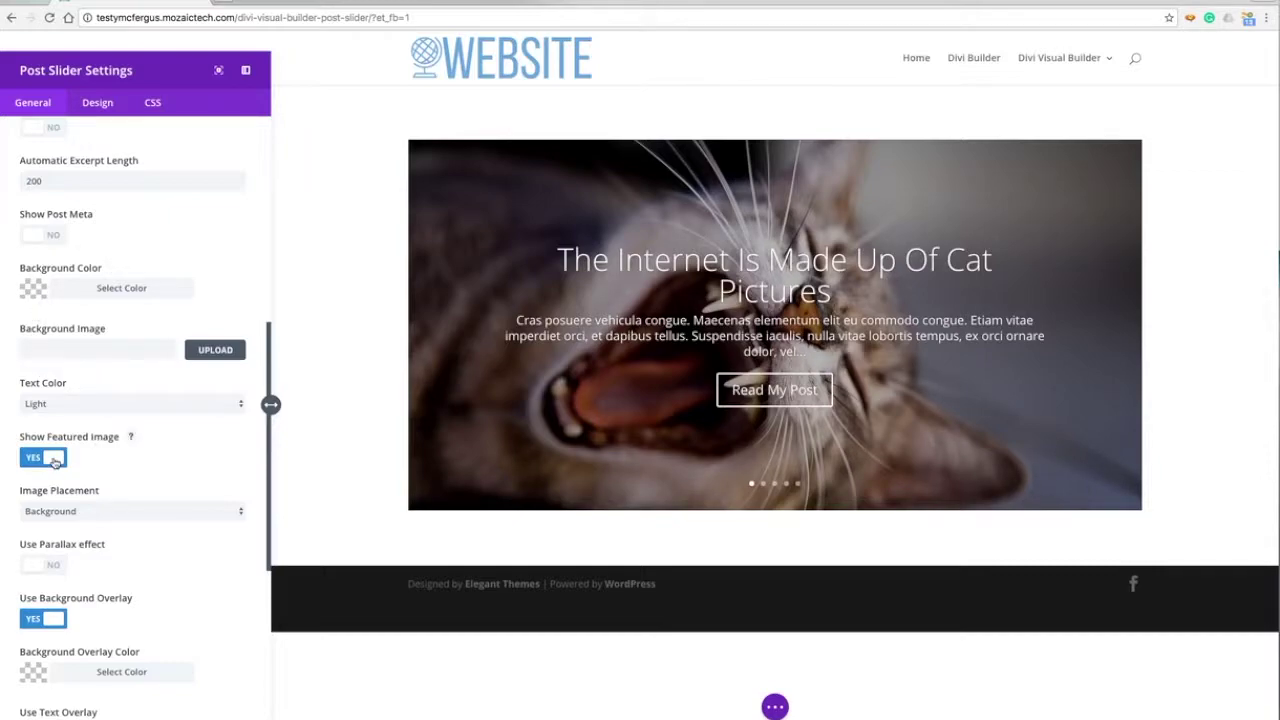
click(54, 461)
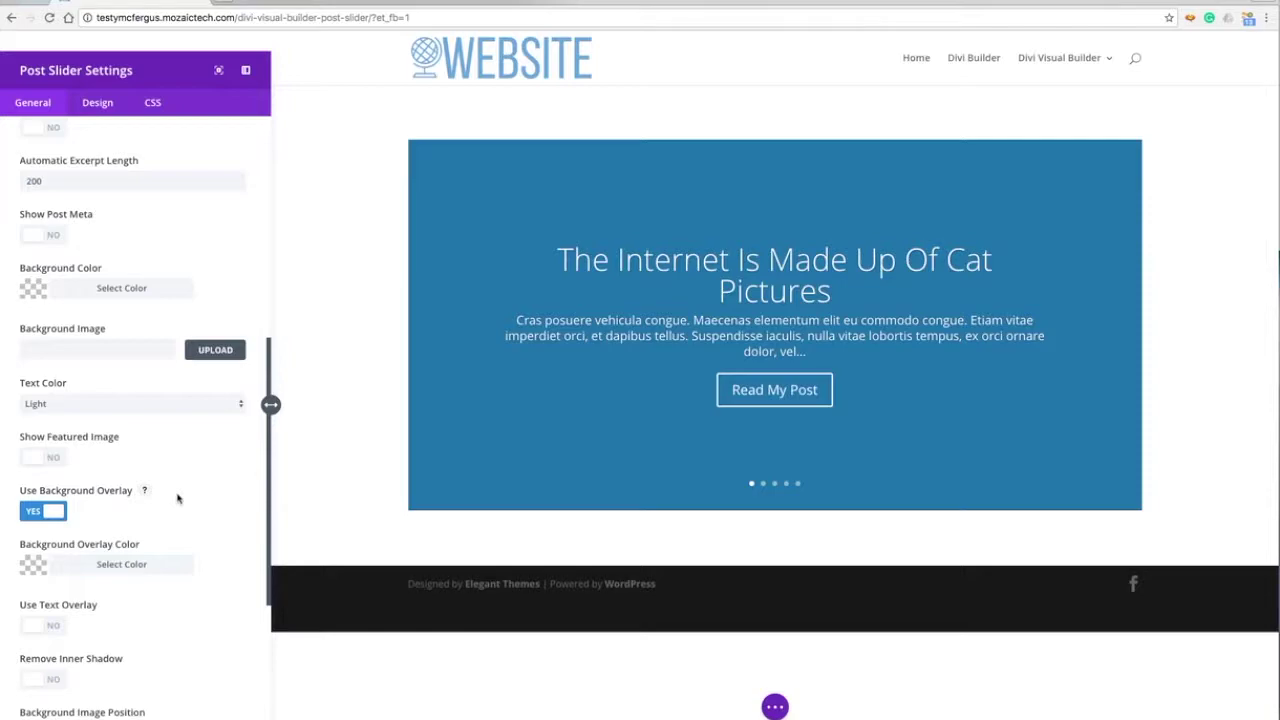
click(56, 512)
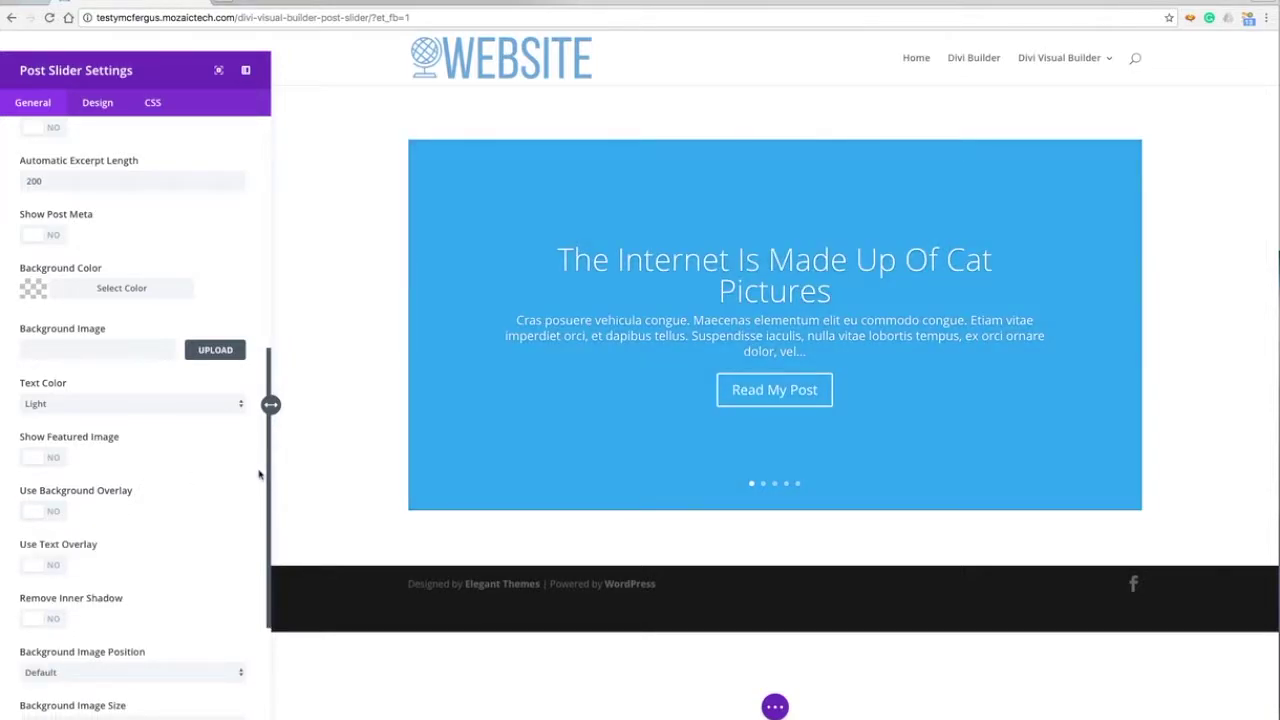
click(57, 510)
click(53, 457)
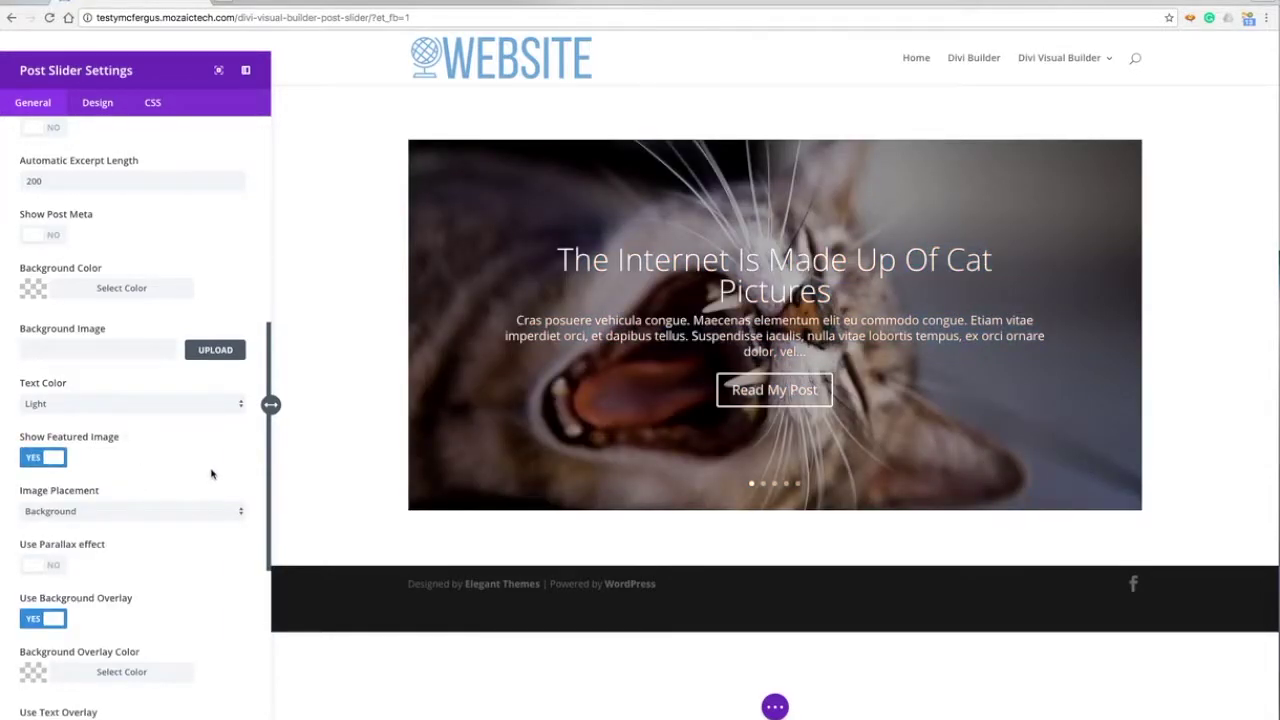
scroll(211, 474, down, 5)
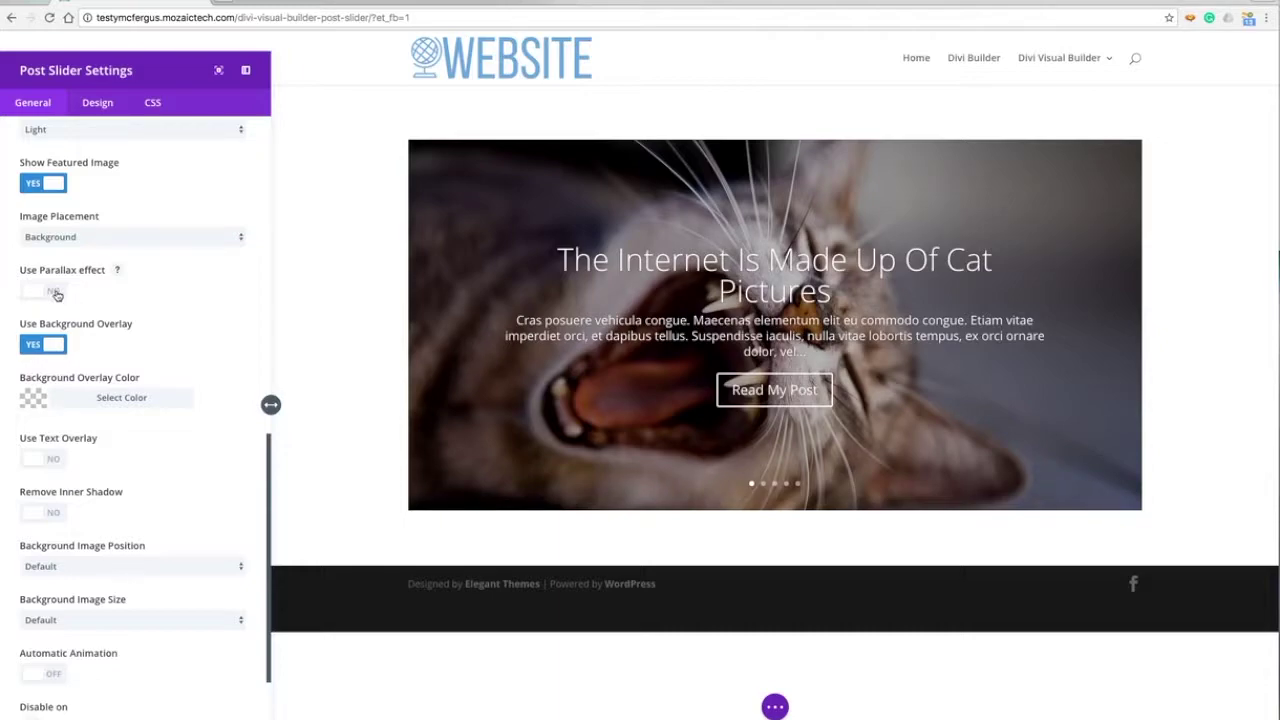
click(171, 242)
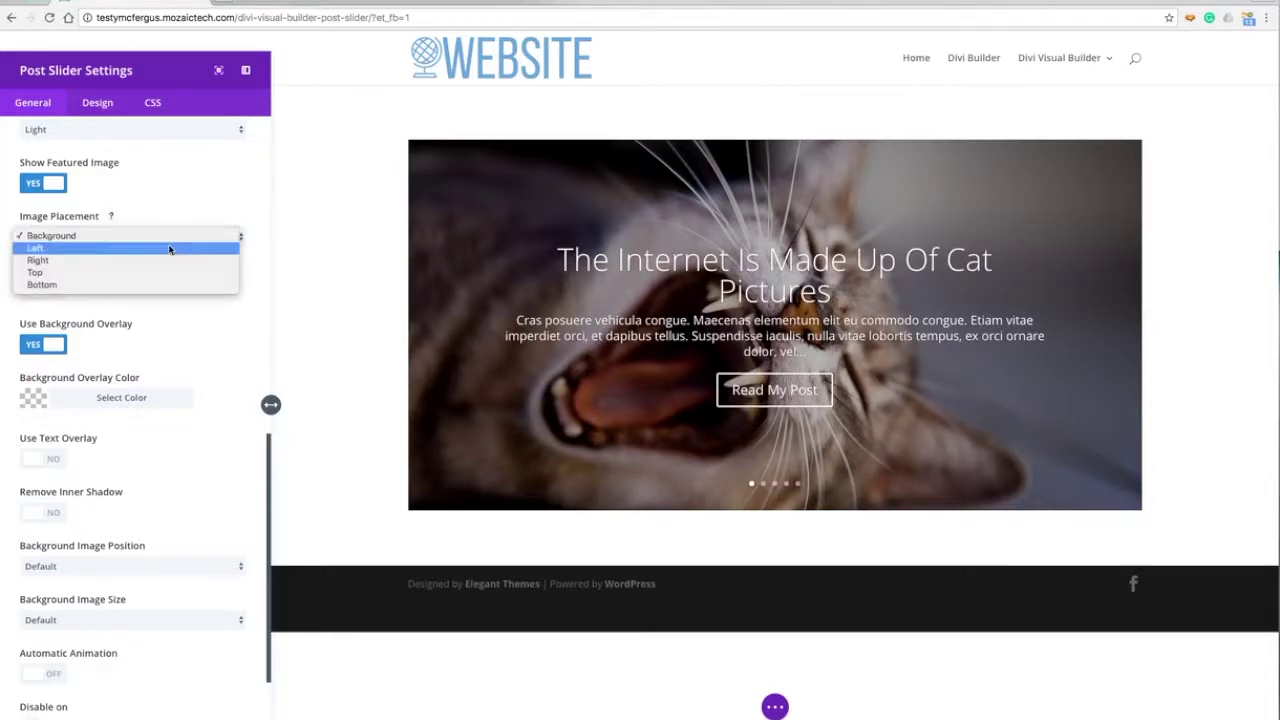
key(Escape)
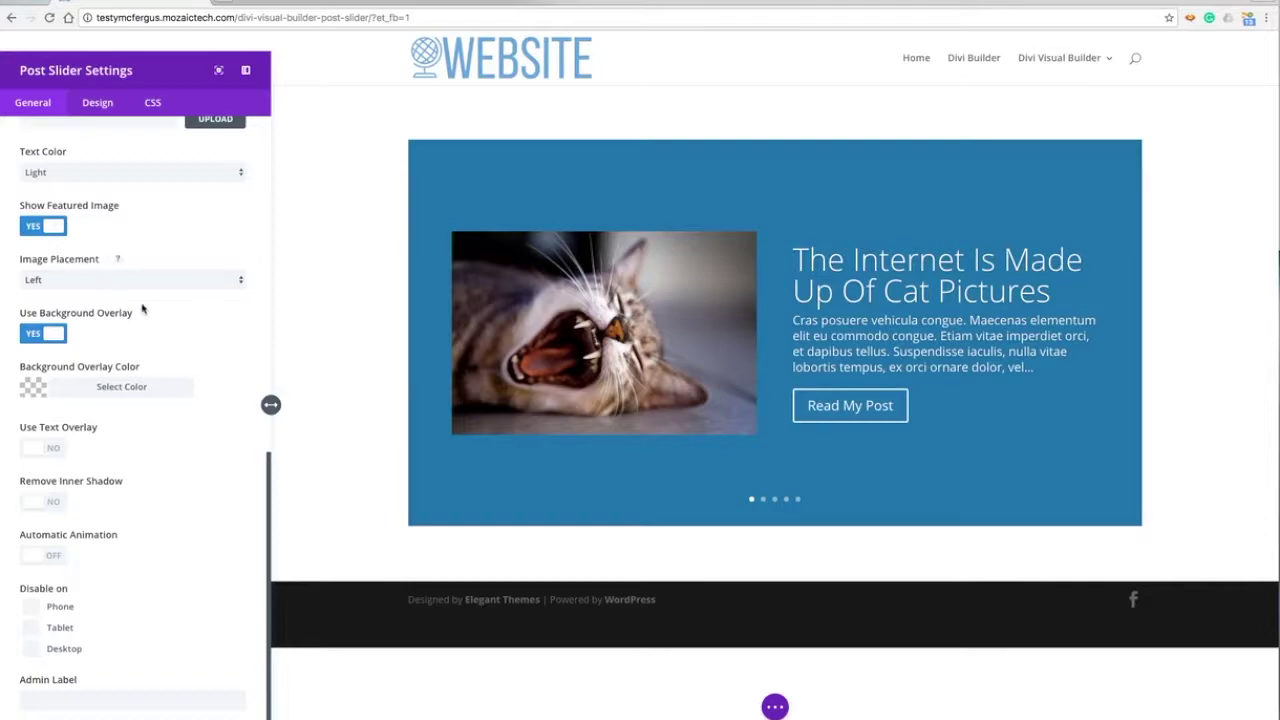
click(144, 284)
click(141, 266)
scroll(240, 354, down, 3)
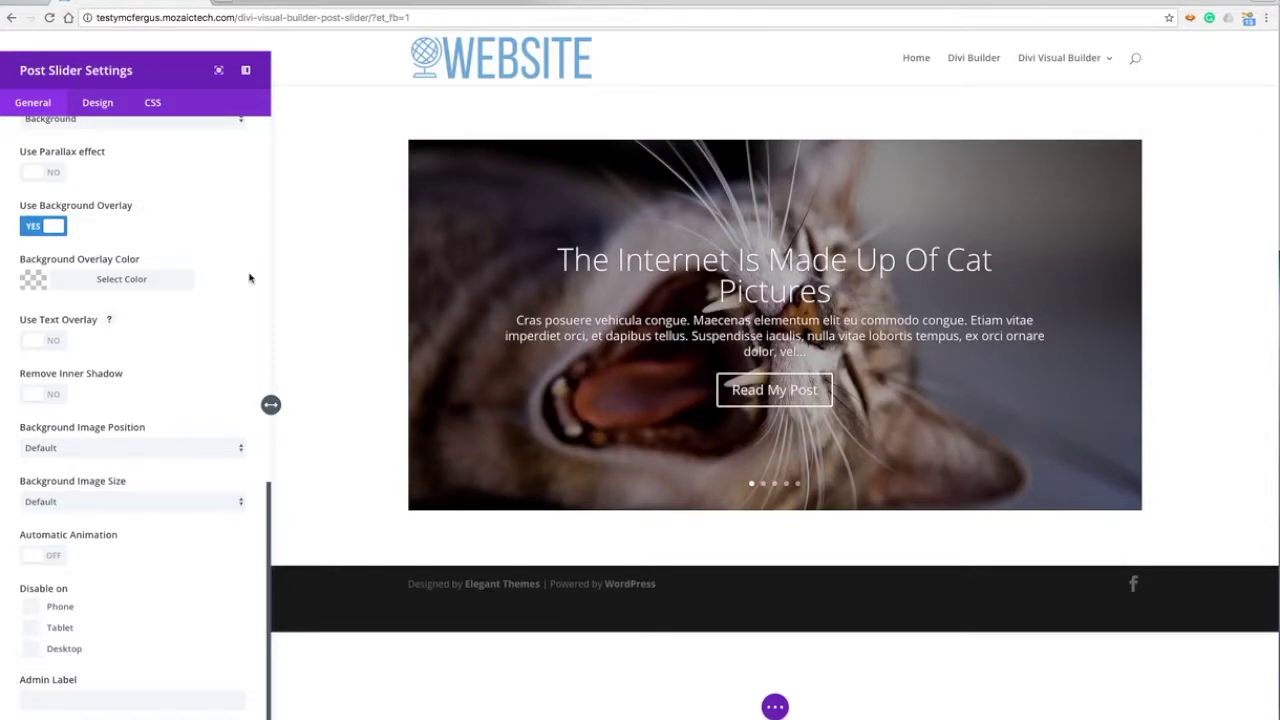
click(42, 341)
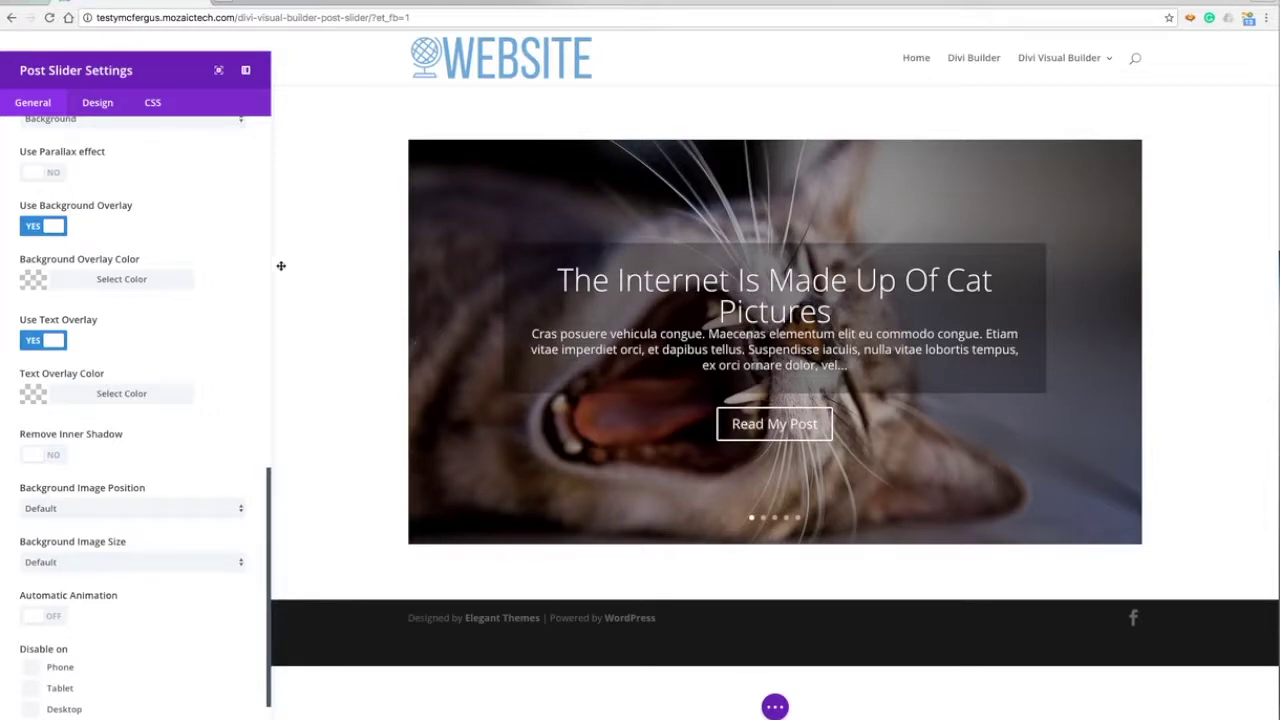
scroll(206, 203, up, 2)
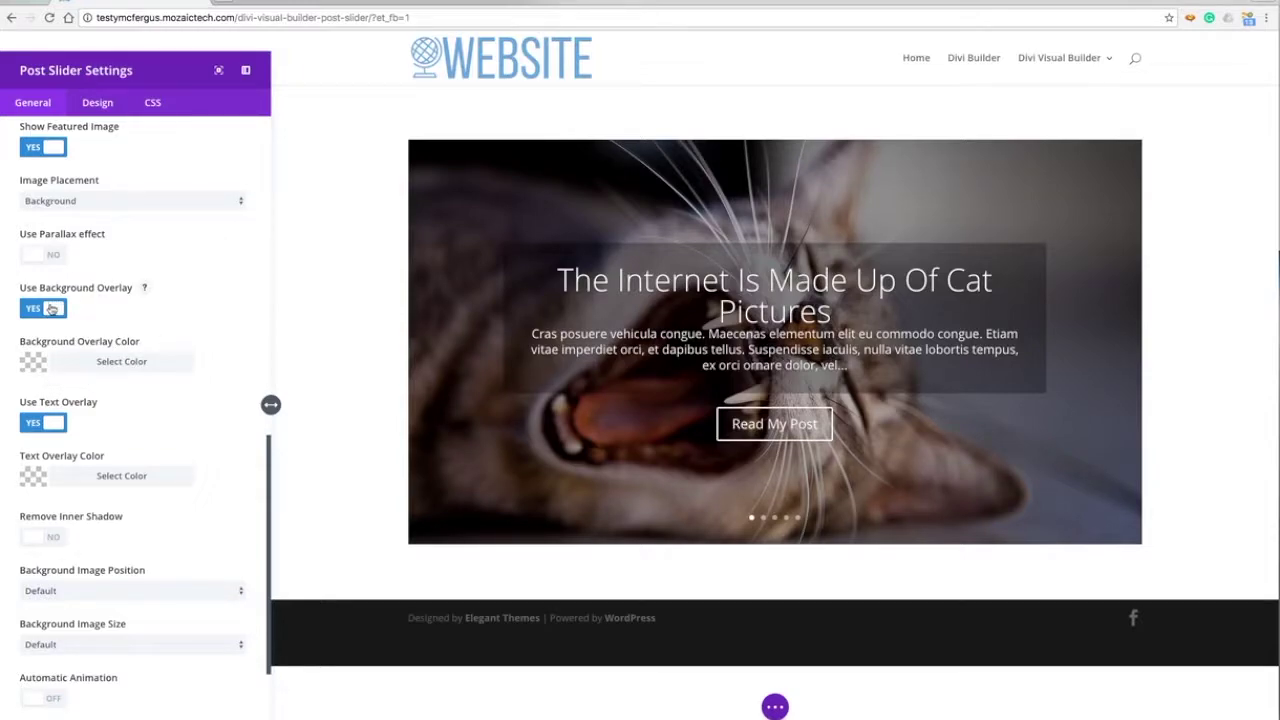
click(51, 309)
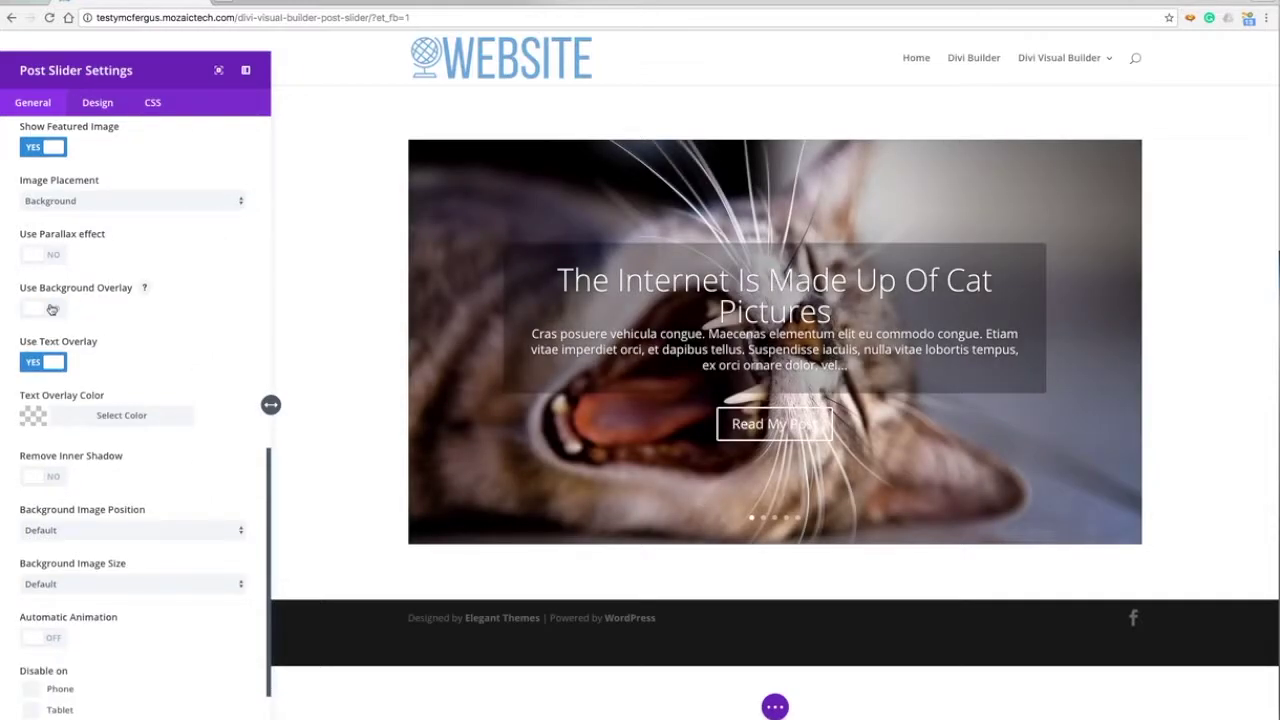
click(52, 309)
click(51, 309)
click(51, 309)
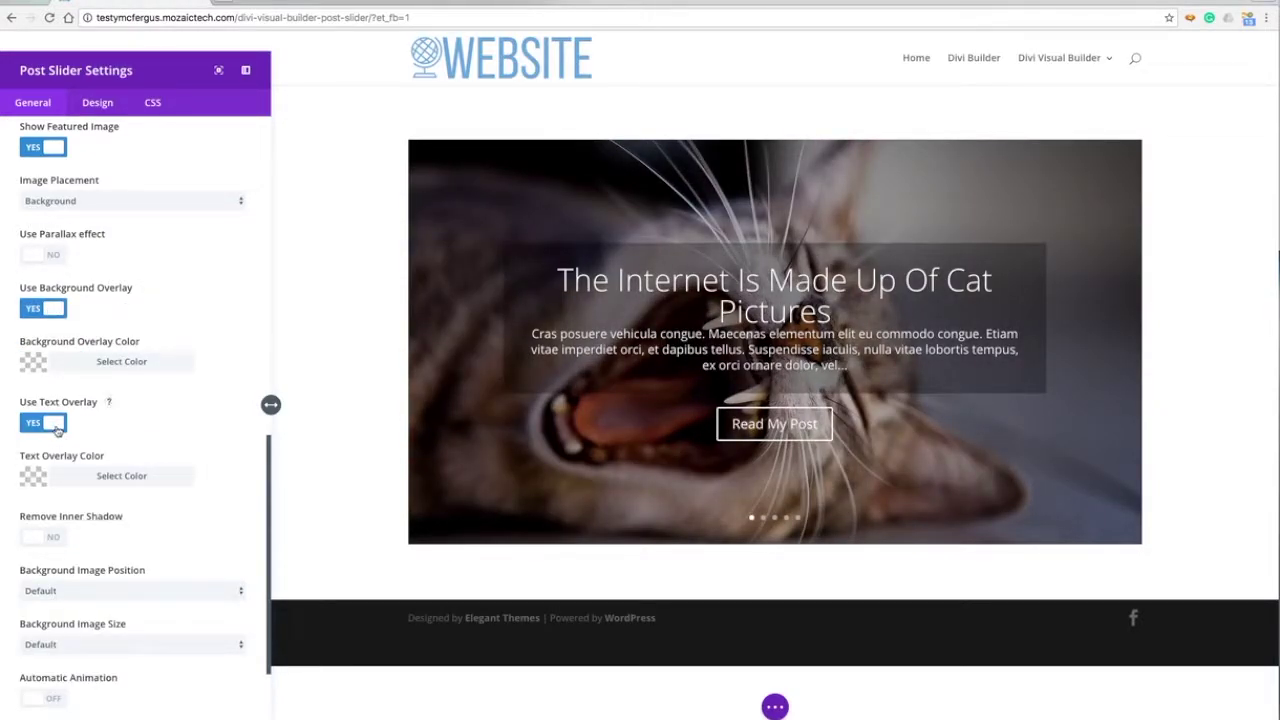
click(52, 423)
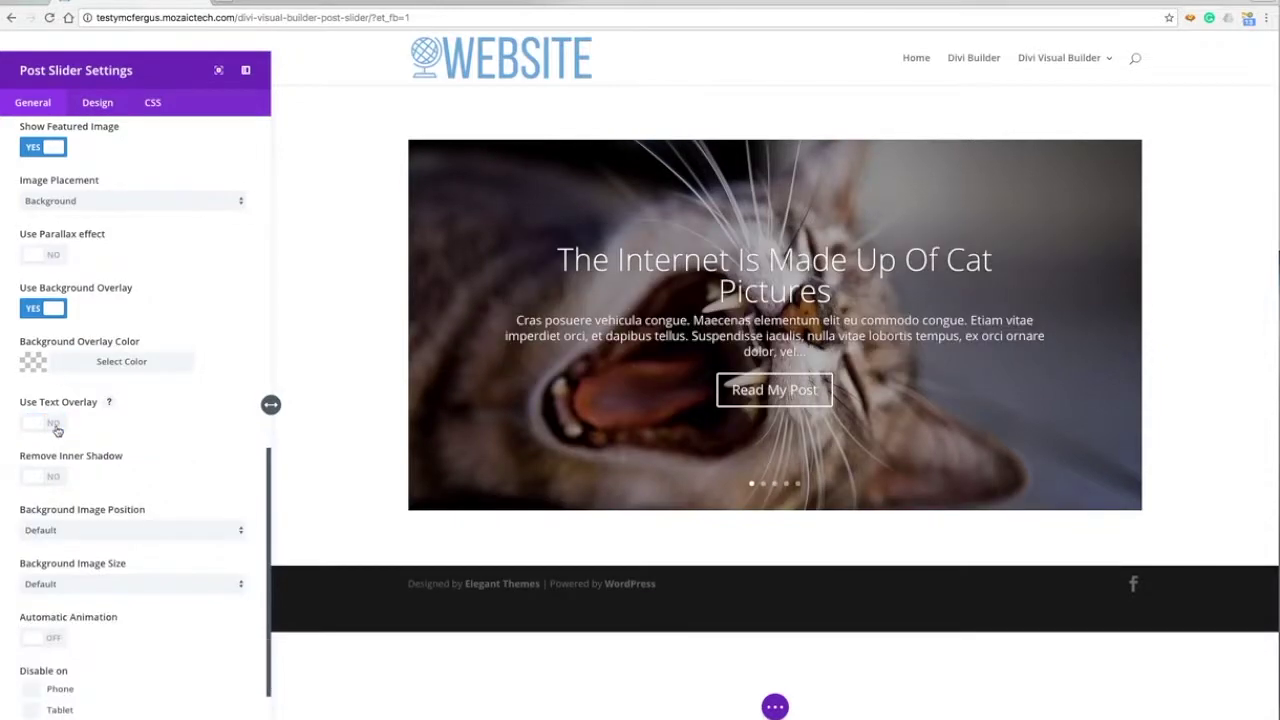
click(34, 366)
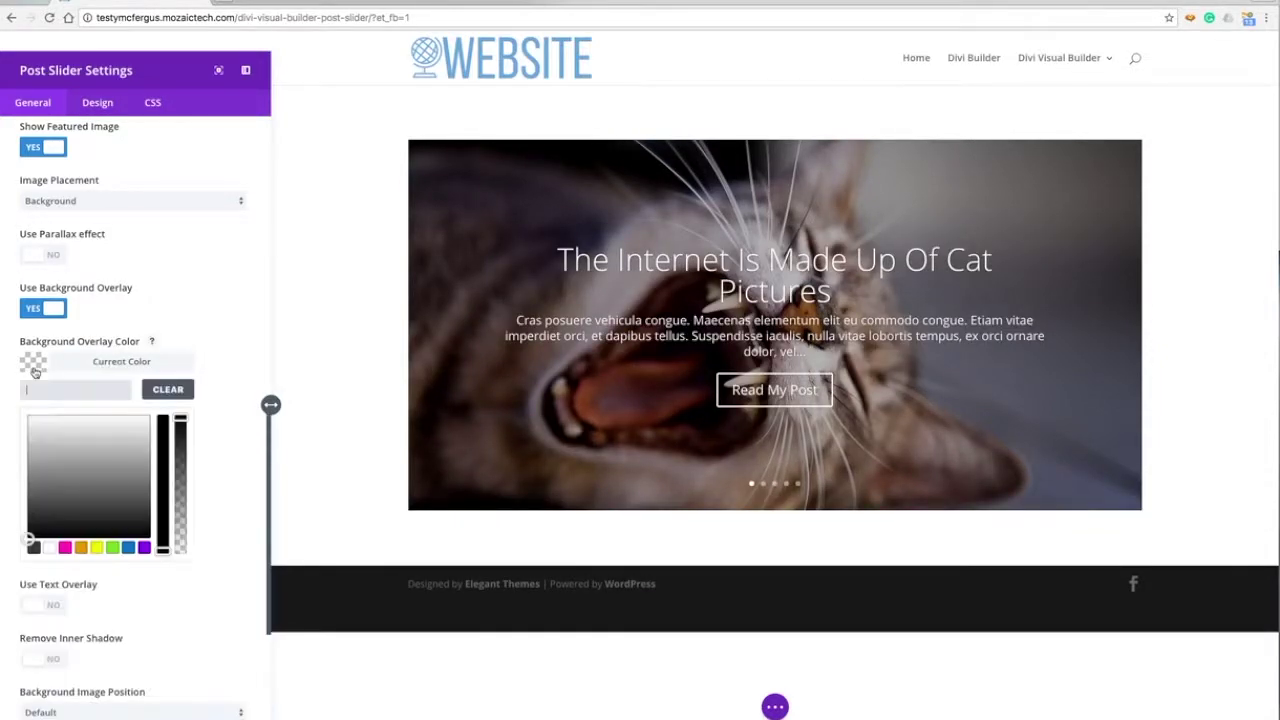
- Make the background overlay a translucent dark grey, rgba(56,56,56), so the cat shows through
click(33, 548)
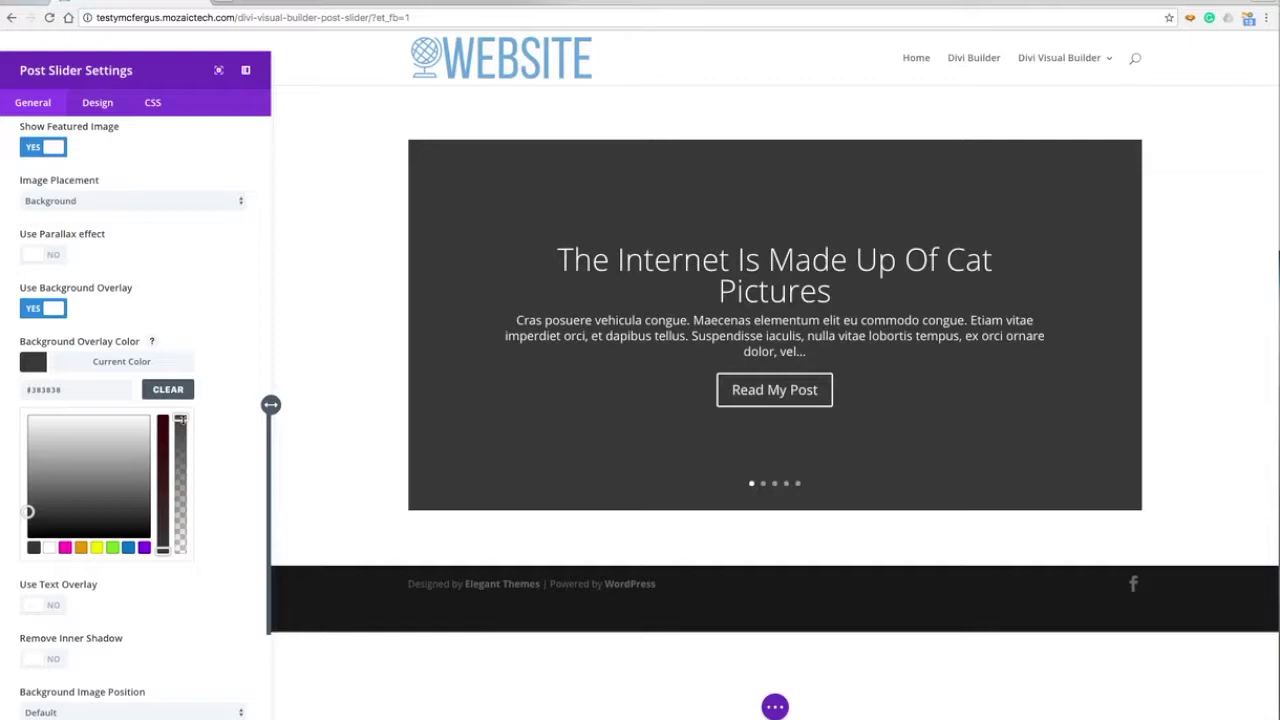
mouse_move(181, 420)
mouse_down()
mouse_move(183, 487)
mouse_move(185, 444)
mouse_up()
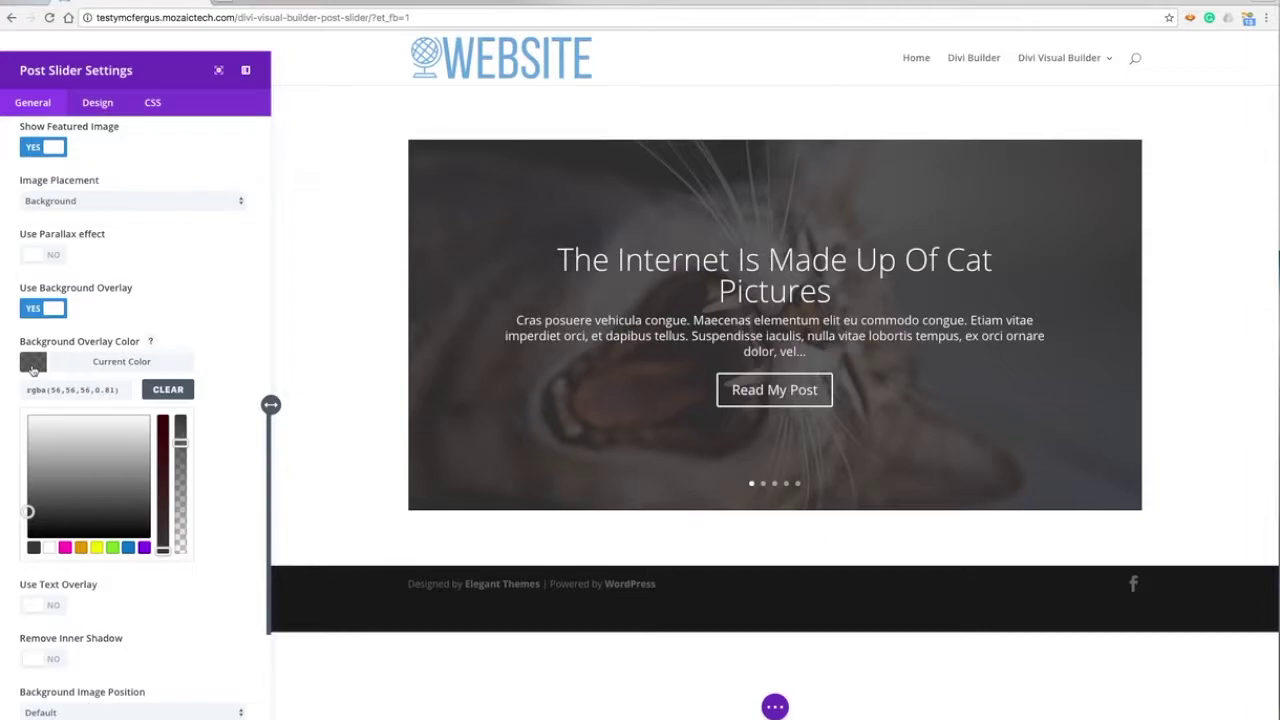
click(50, 344)
scroll(257, 328, down, 2)
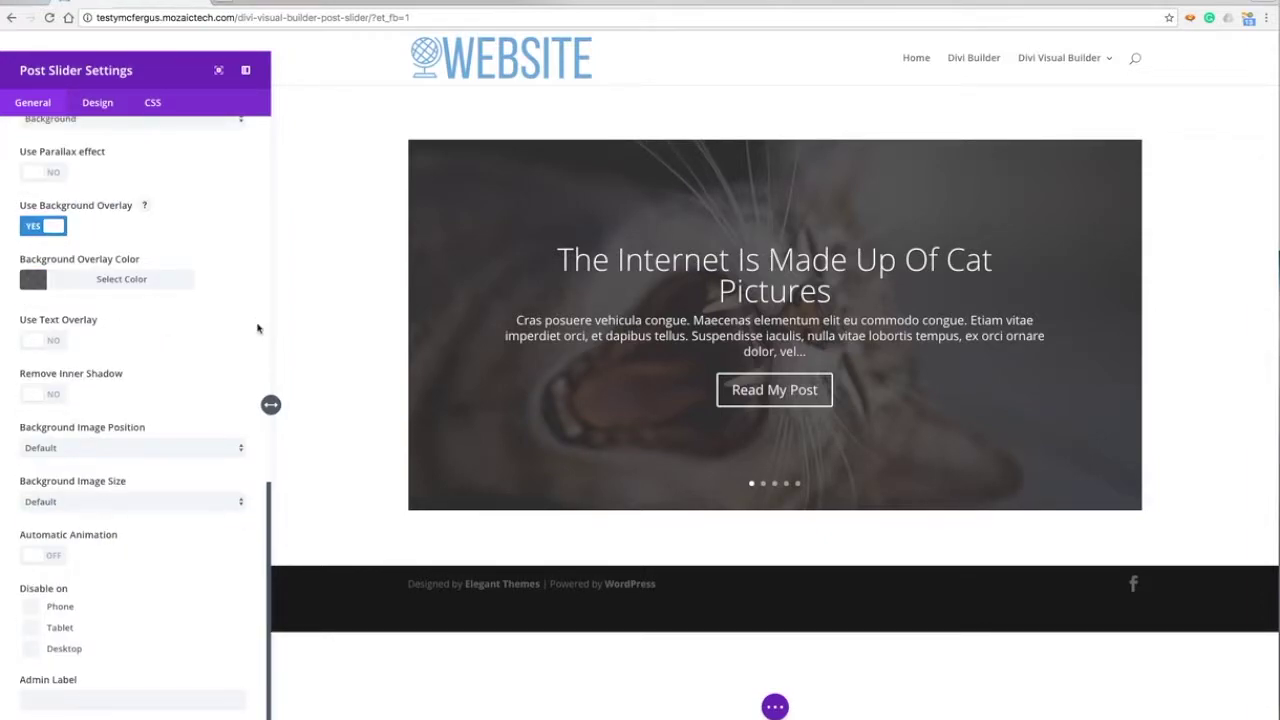
- Remove the inner shadow, keep Default image position, and set Background Image Size to Actual Size
click(40, 397)
click(96, 447)
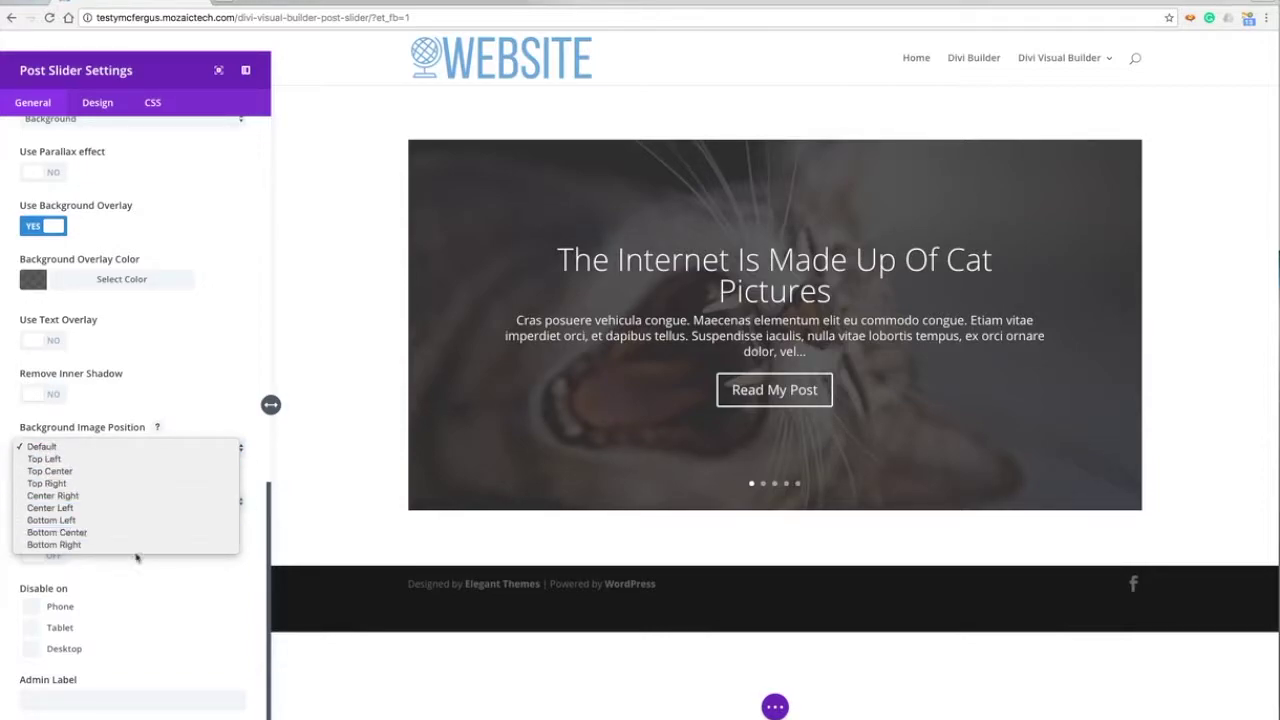
click(156, 393)
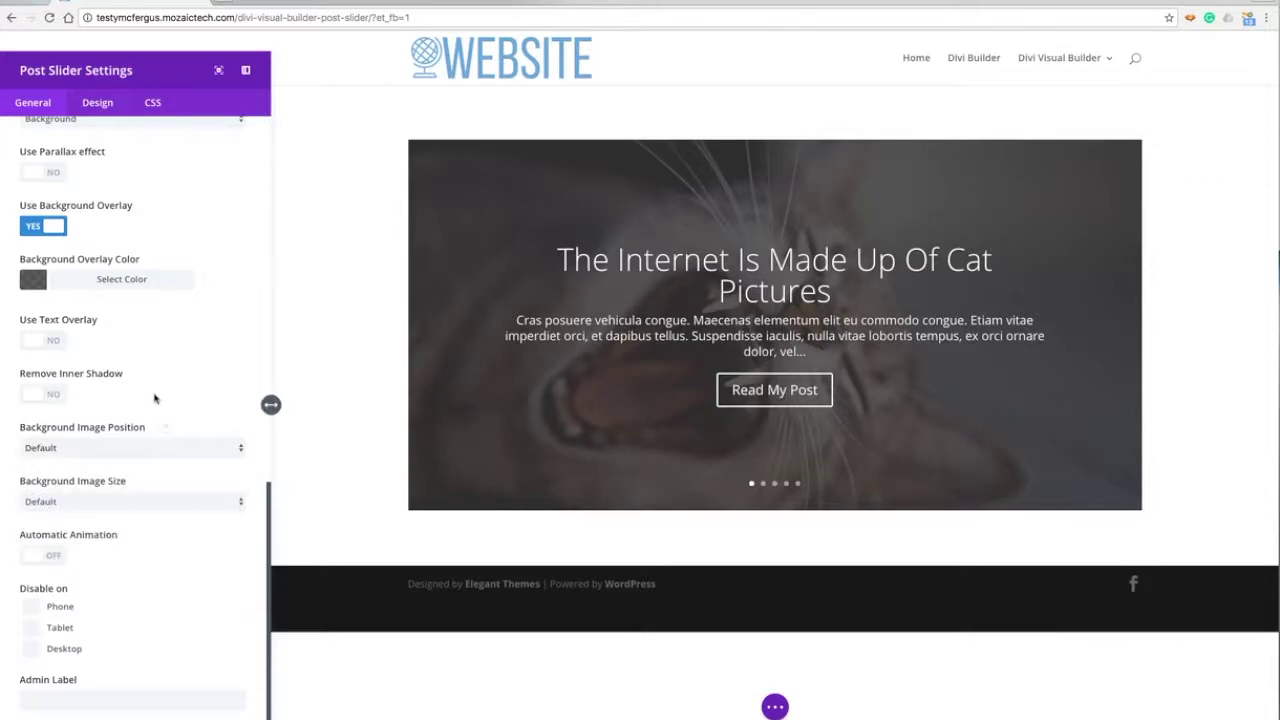
click(137, 503)
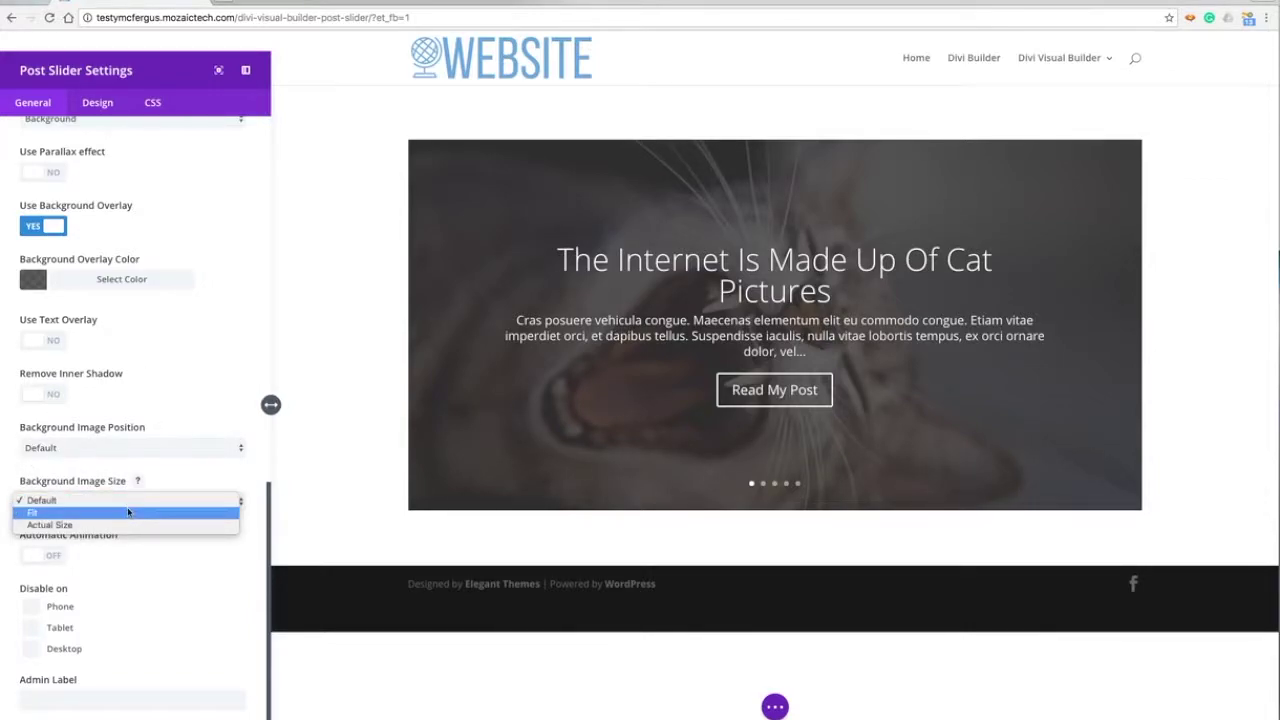
click(128, 512)
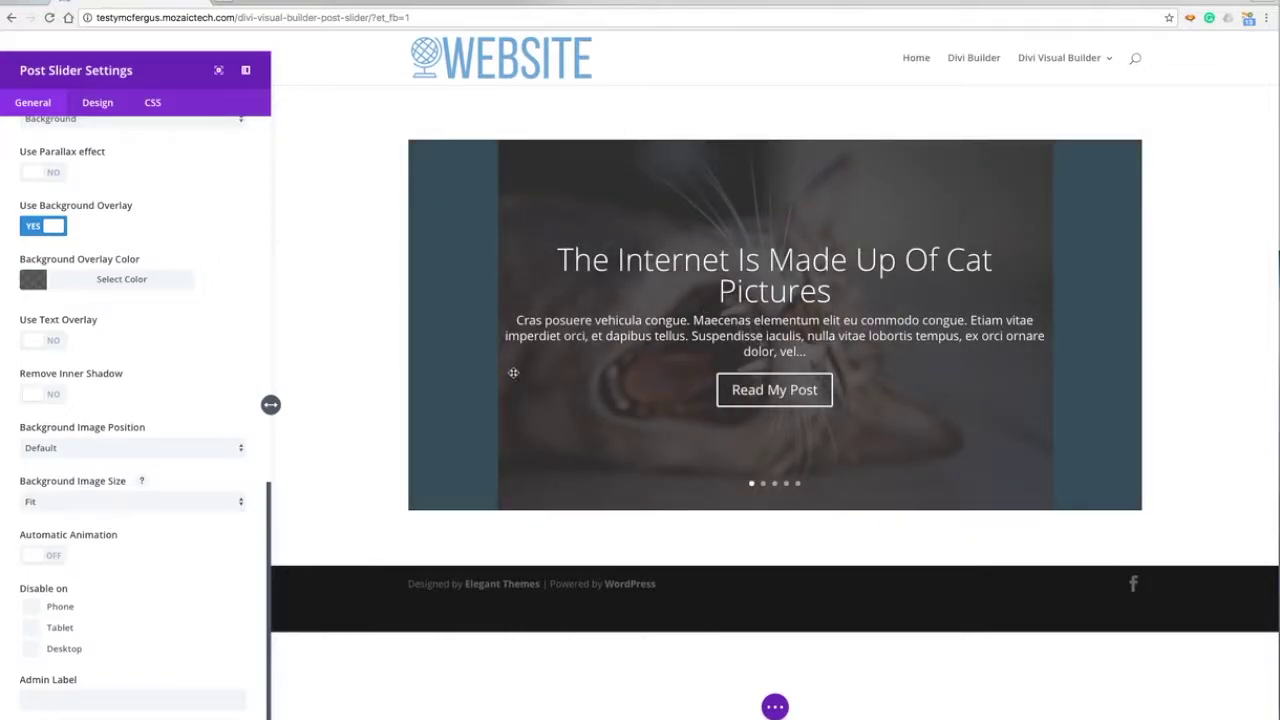
click(152, 502)
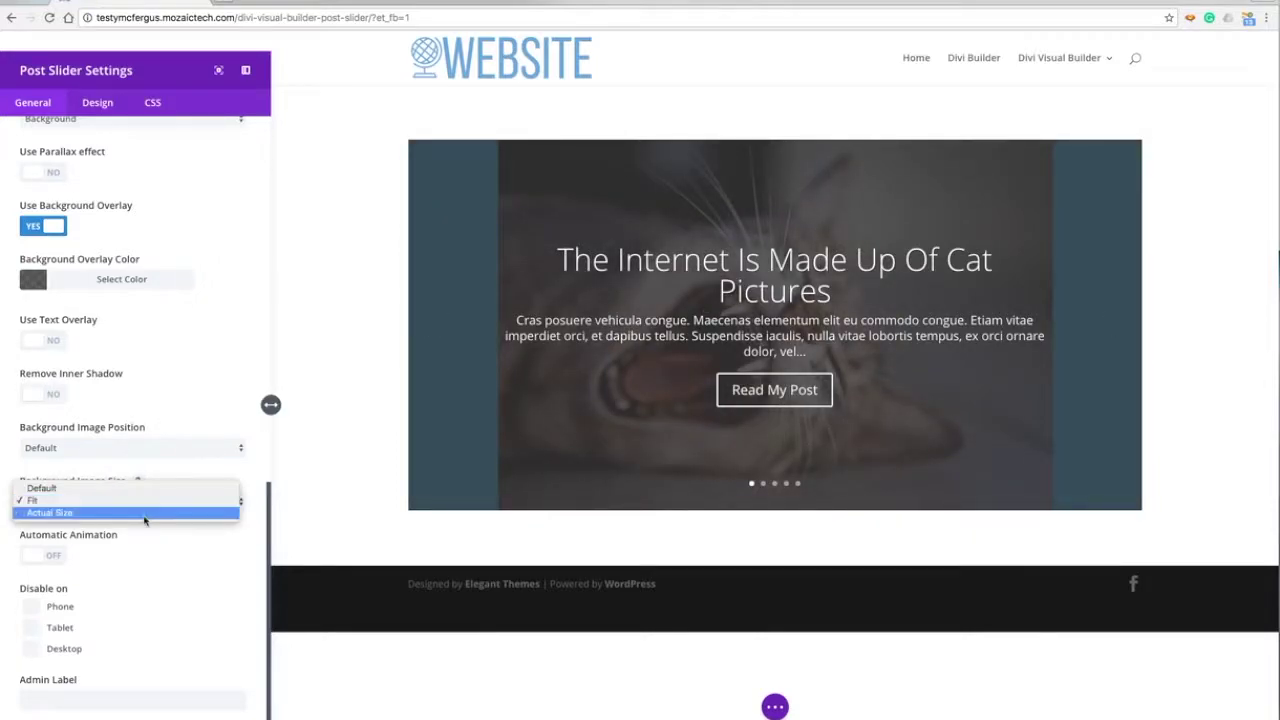
click(144, 513)
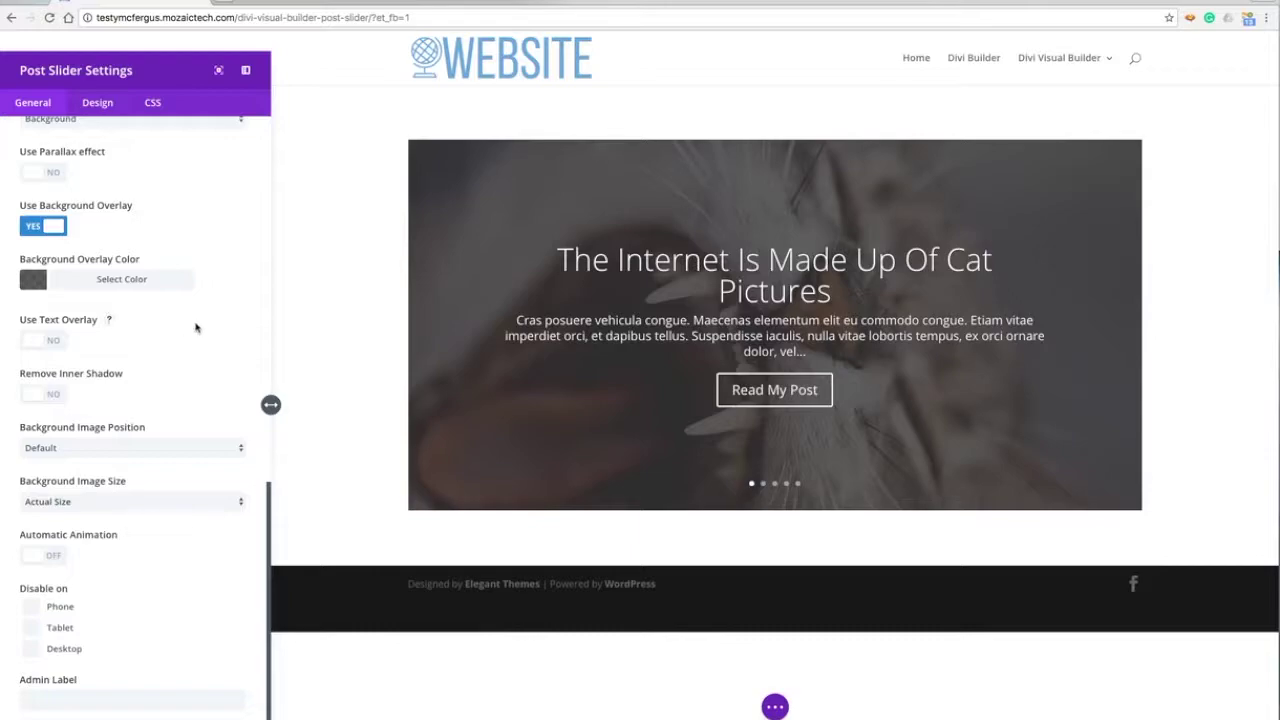
click(98, 103)
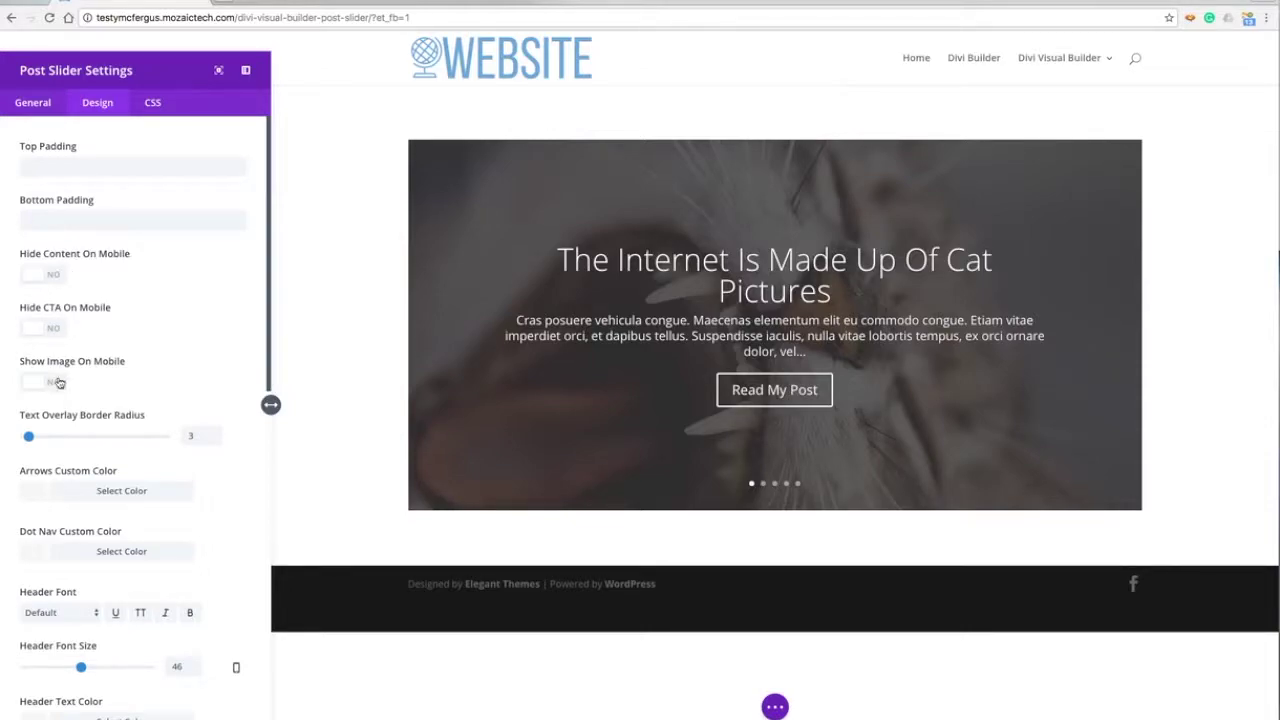
- Set Arrows Custom Color and Dot Nav Custom Color to the magenta swatch
scroll(235, 337, down, 5)
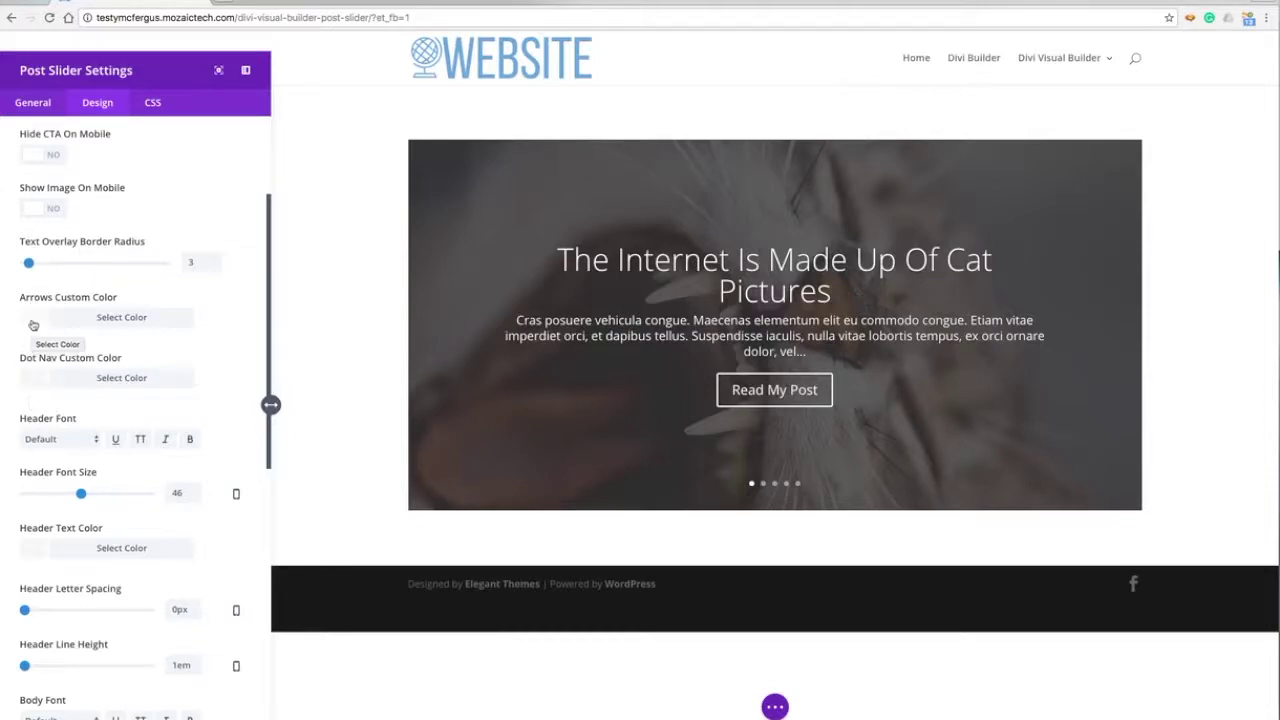
click(32, 324)
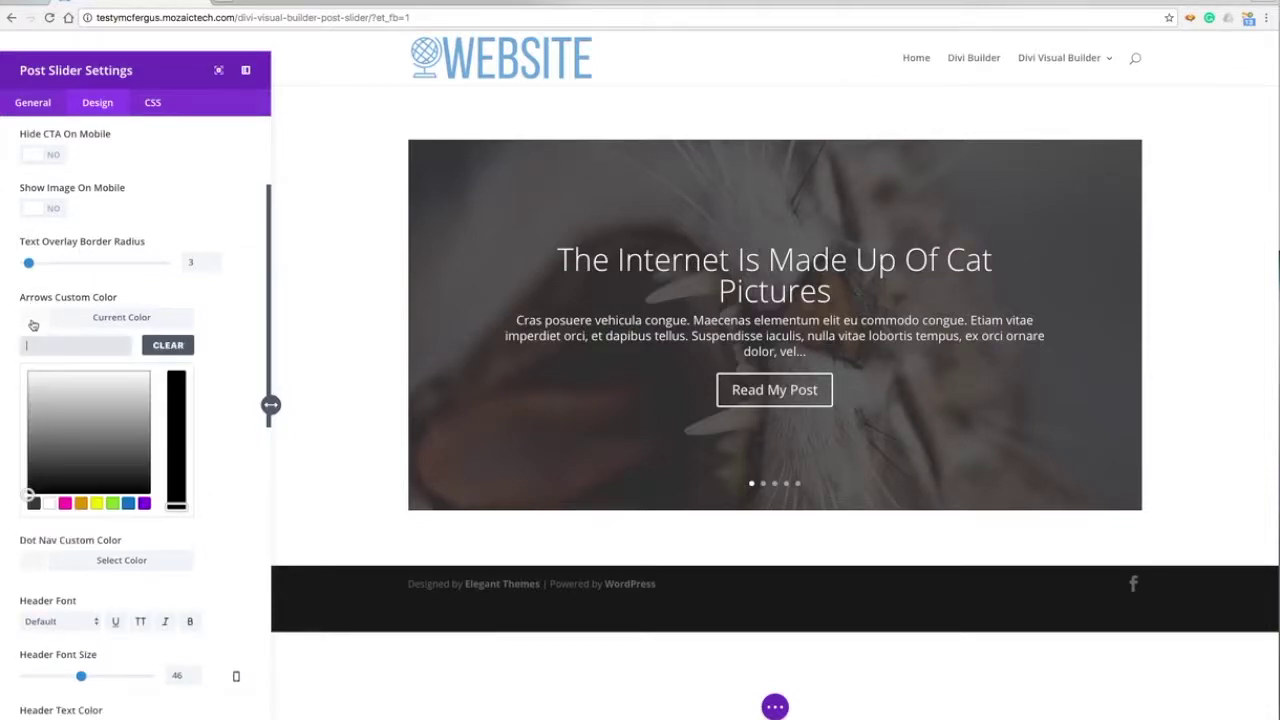
click(64, 503)
click(58, 327)
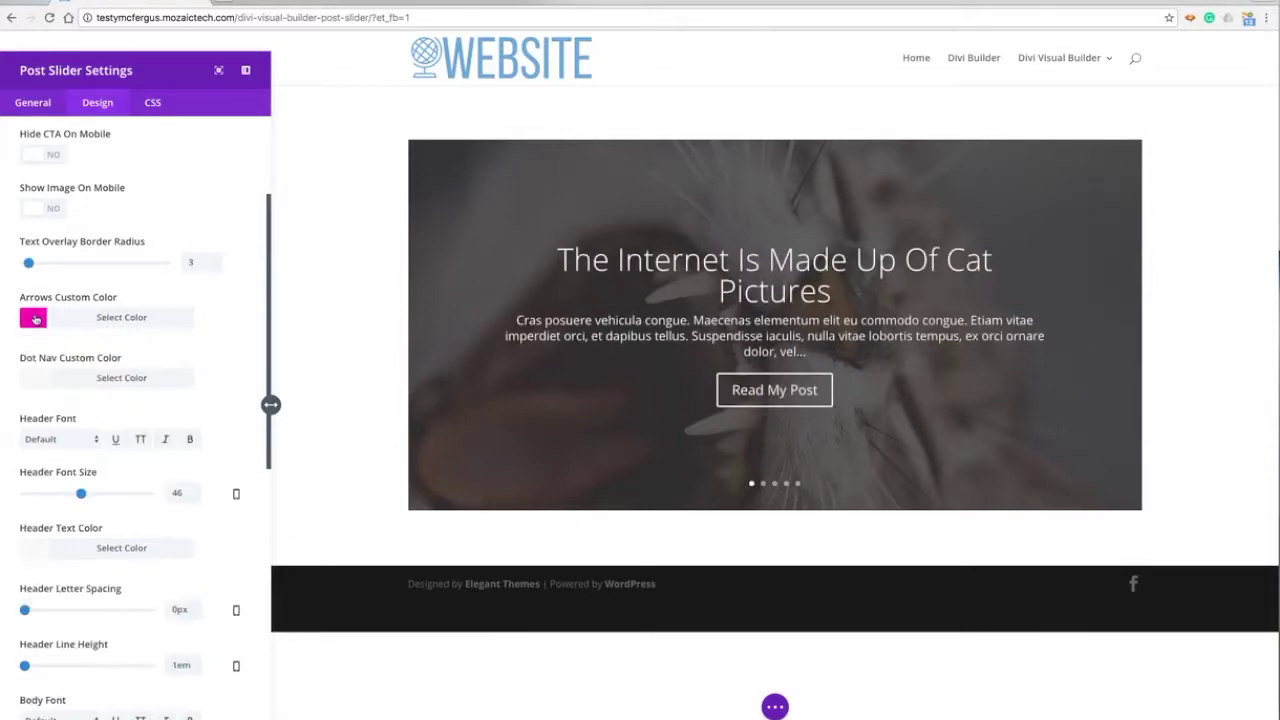
click(26, 381)
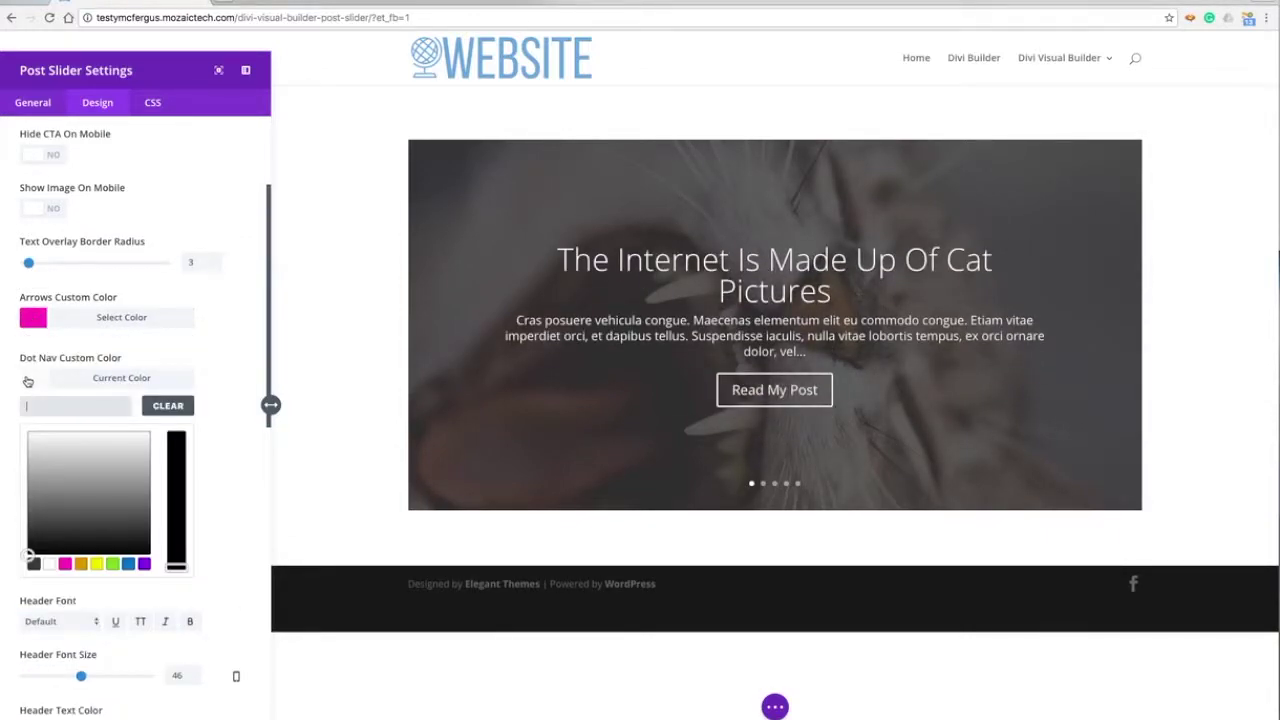
click(63, 564)
click(34, 380)
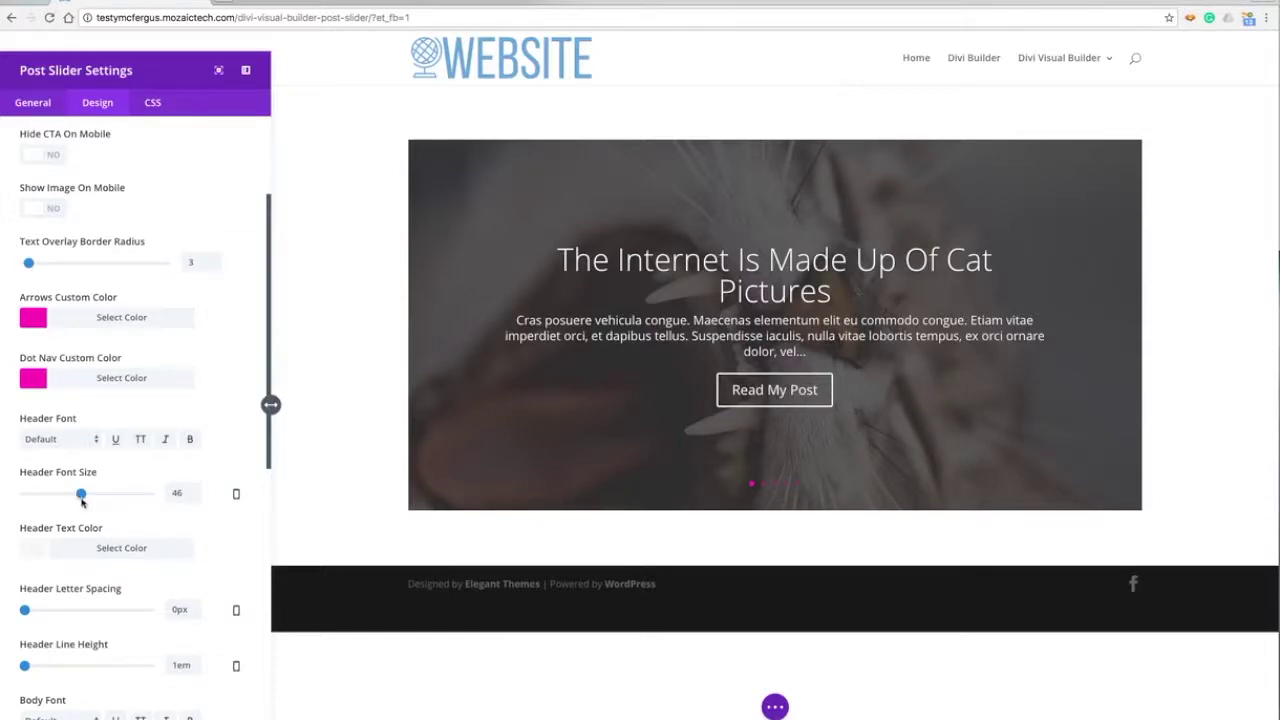
- Reduce the header font size to 38px and the body font size to 16px
drag(86, 498, 74, 502)
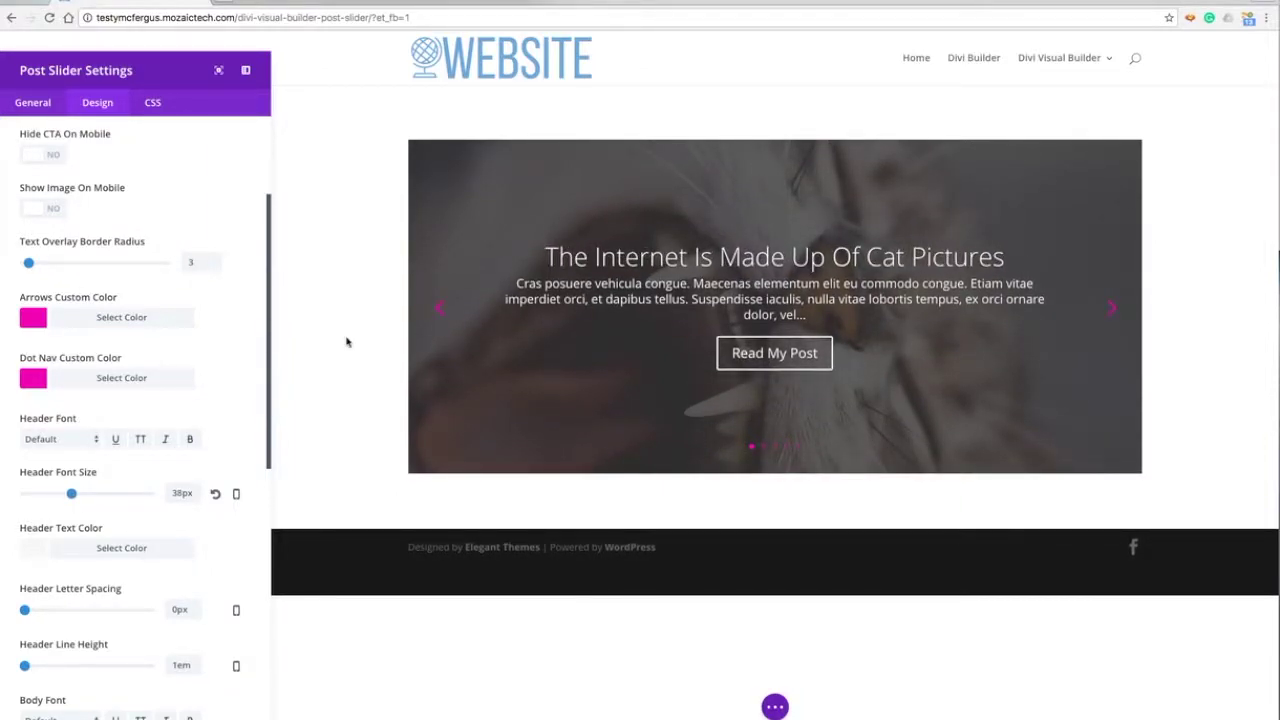
scroll(240, 384, down, 3)
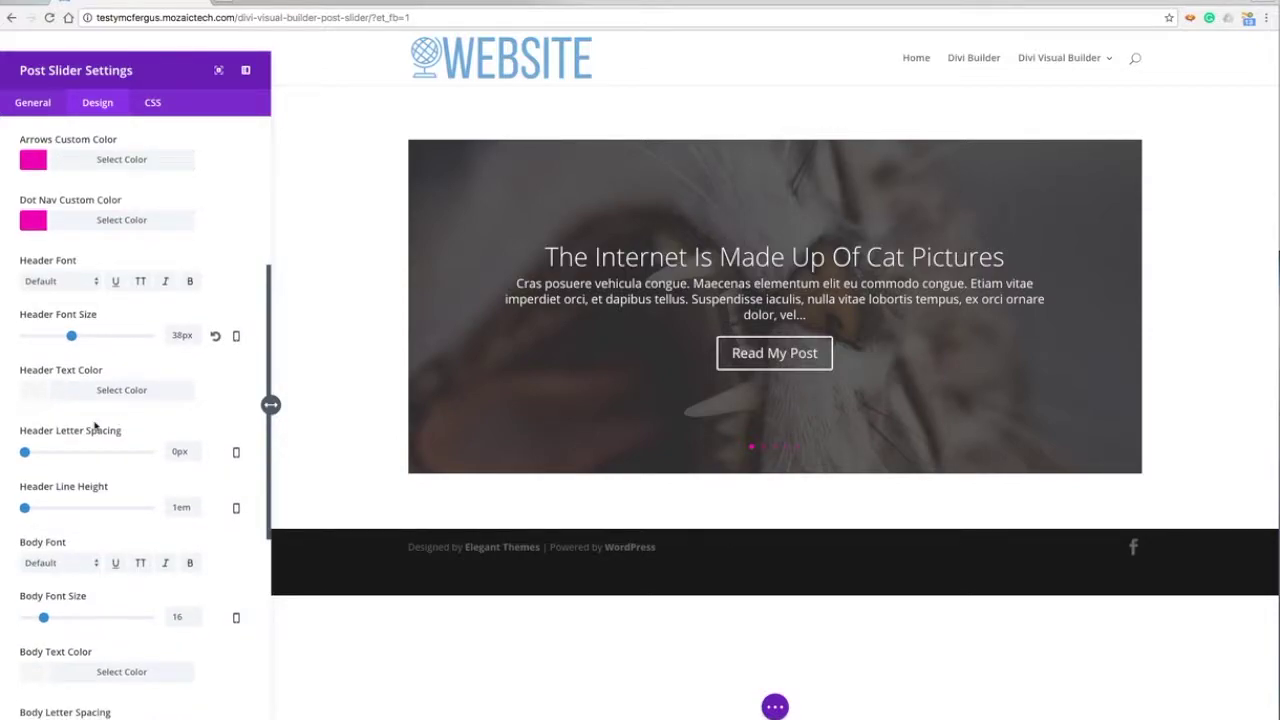
scroll(95, 425, down, 3)
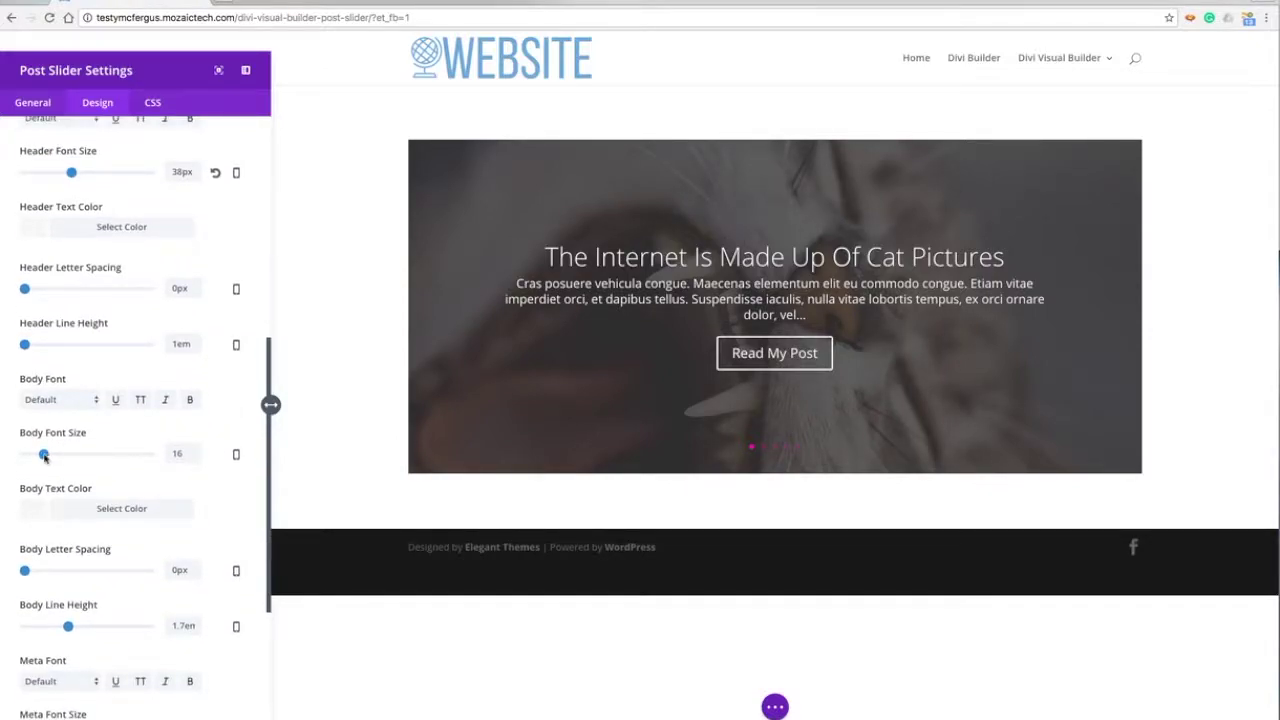
drag(44, 456, 44, 455)
scroll(88, 480, down, 3)
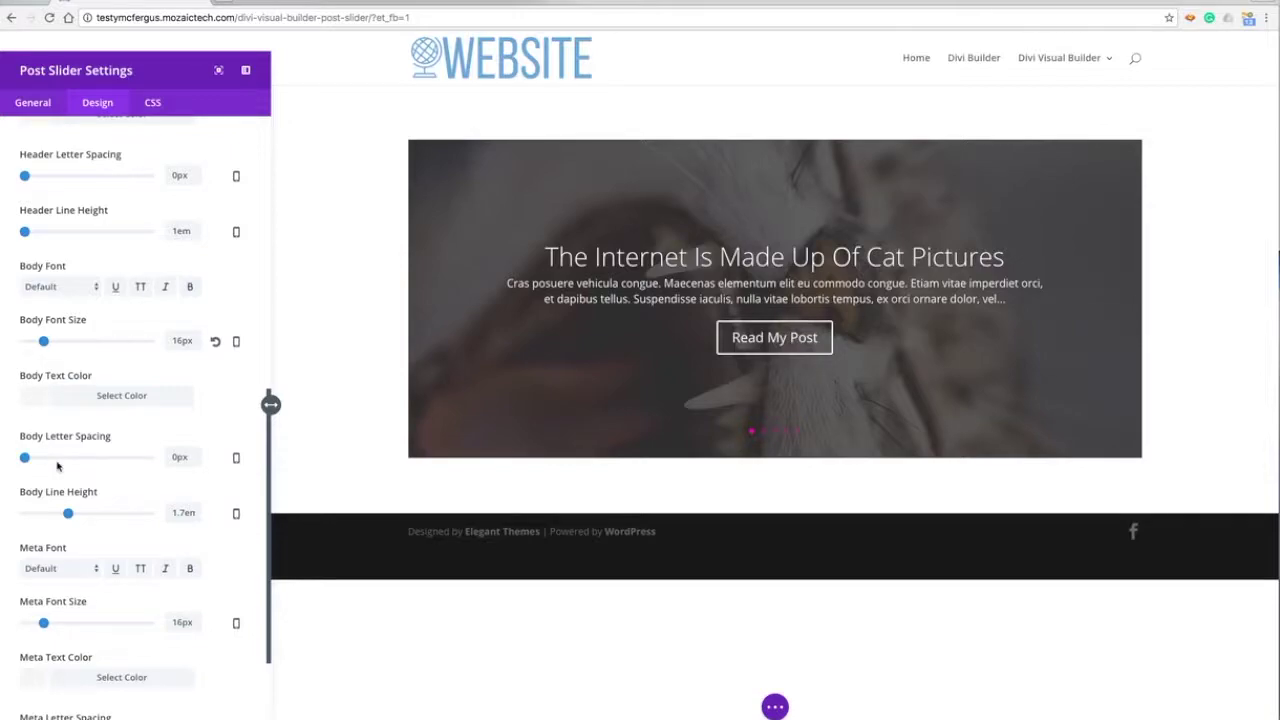
scroll(60, 460, down, 4)
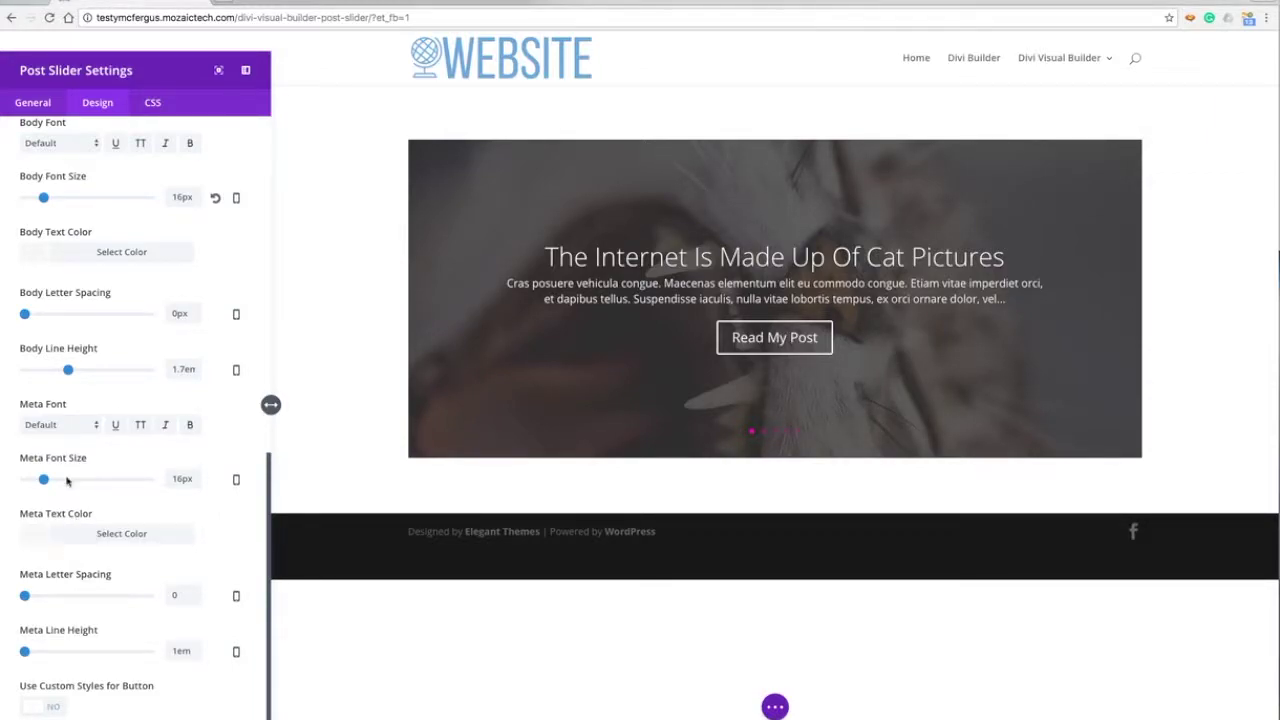
scroll(246, 428, down, 1)
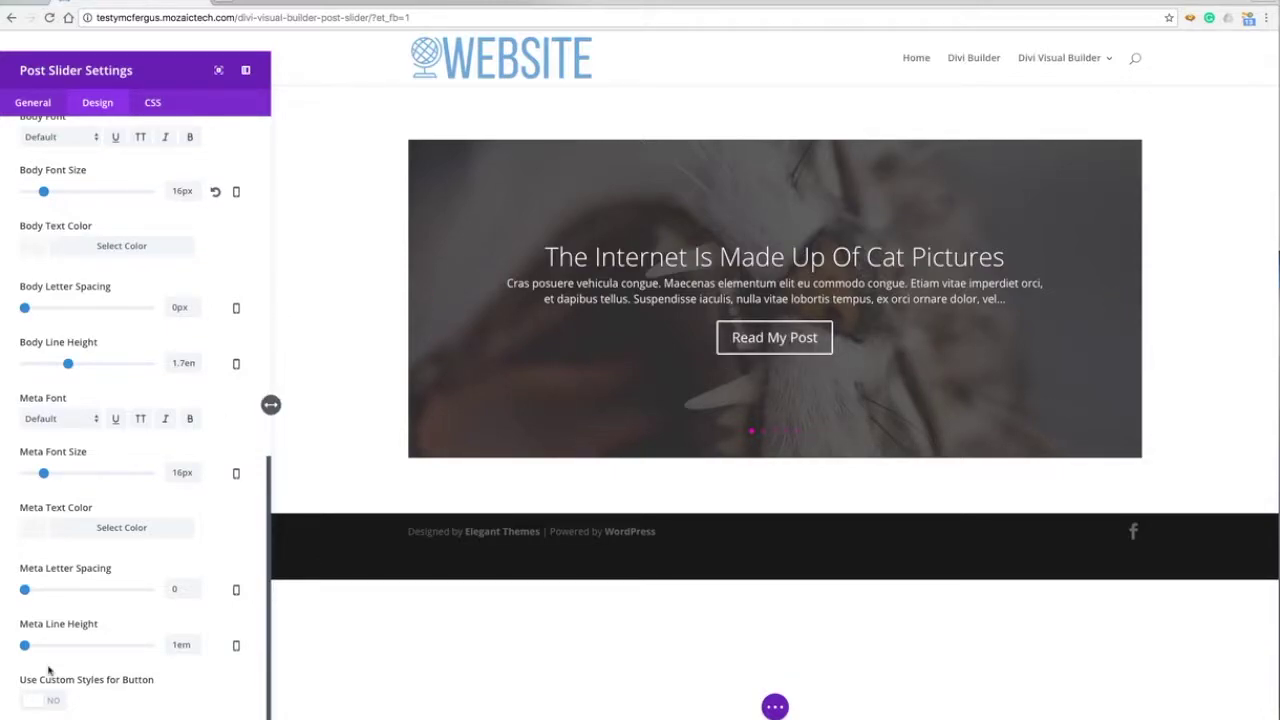
- Turn Use Custom Styles for Button on and back off, then go to the General tab
click(62, 705)
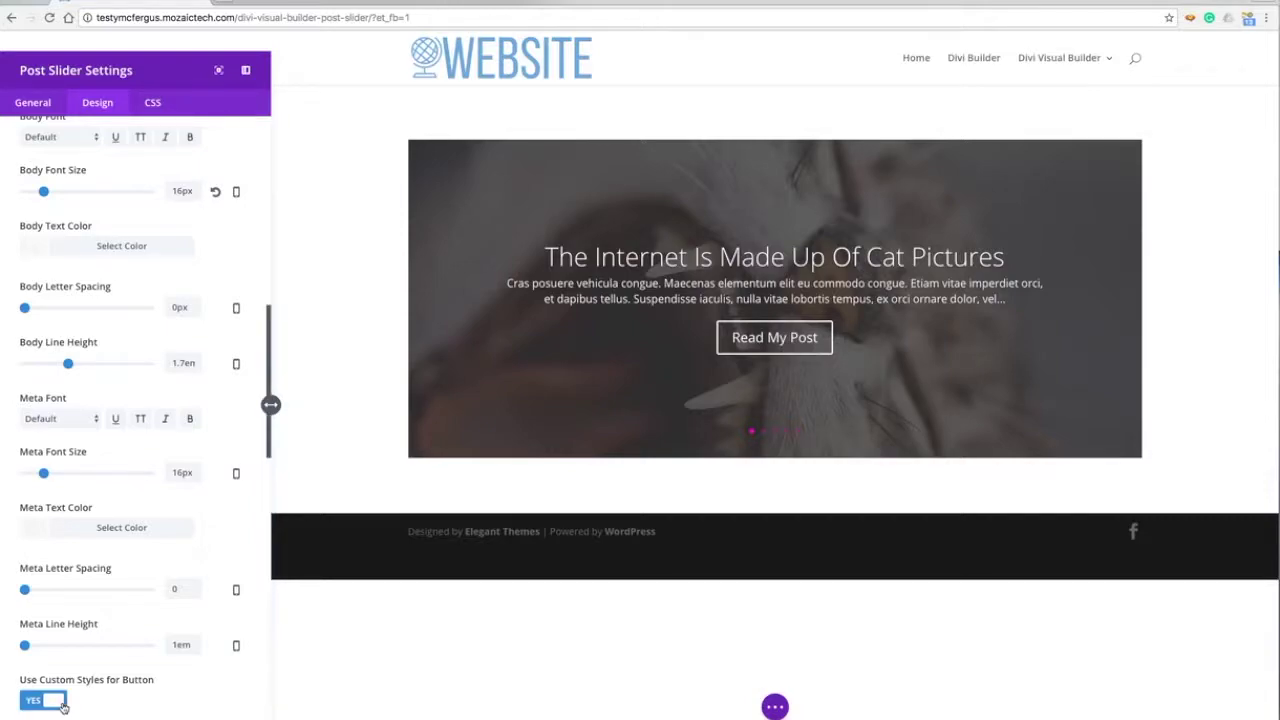
scroll(114, 669, down, 5)
scroll(114, 669, down, 3)
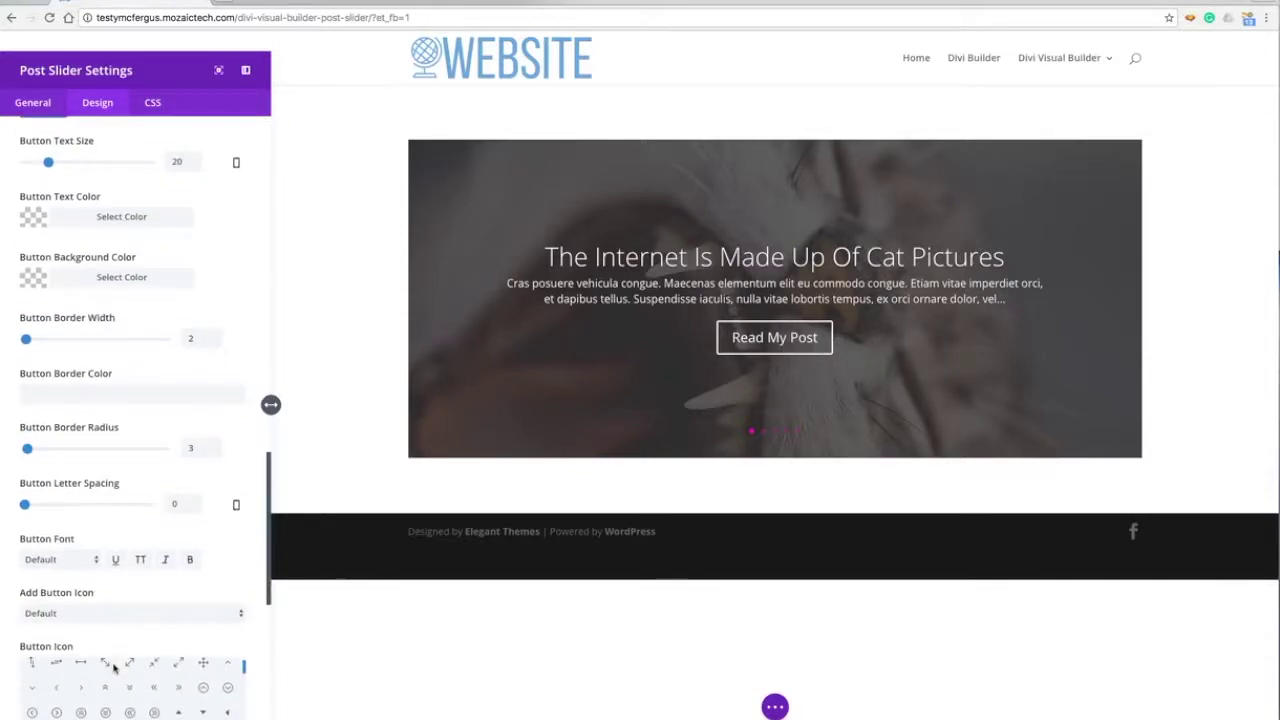
scroll(88, 294, up, 2)
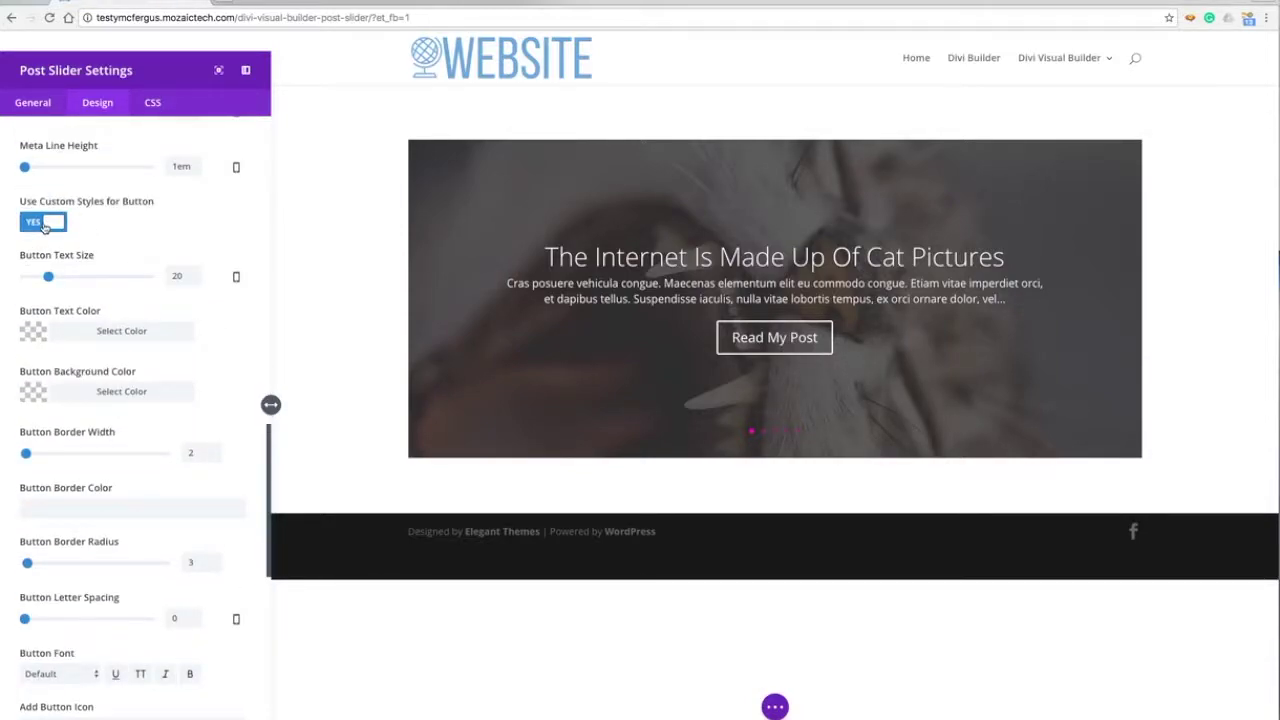
click(43, 228)
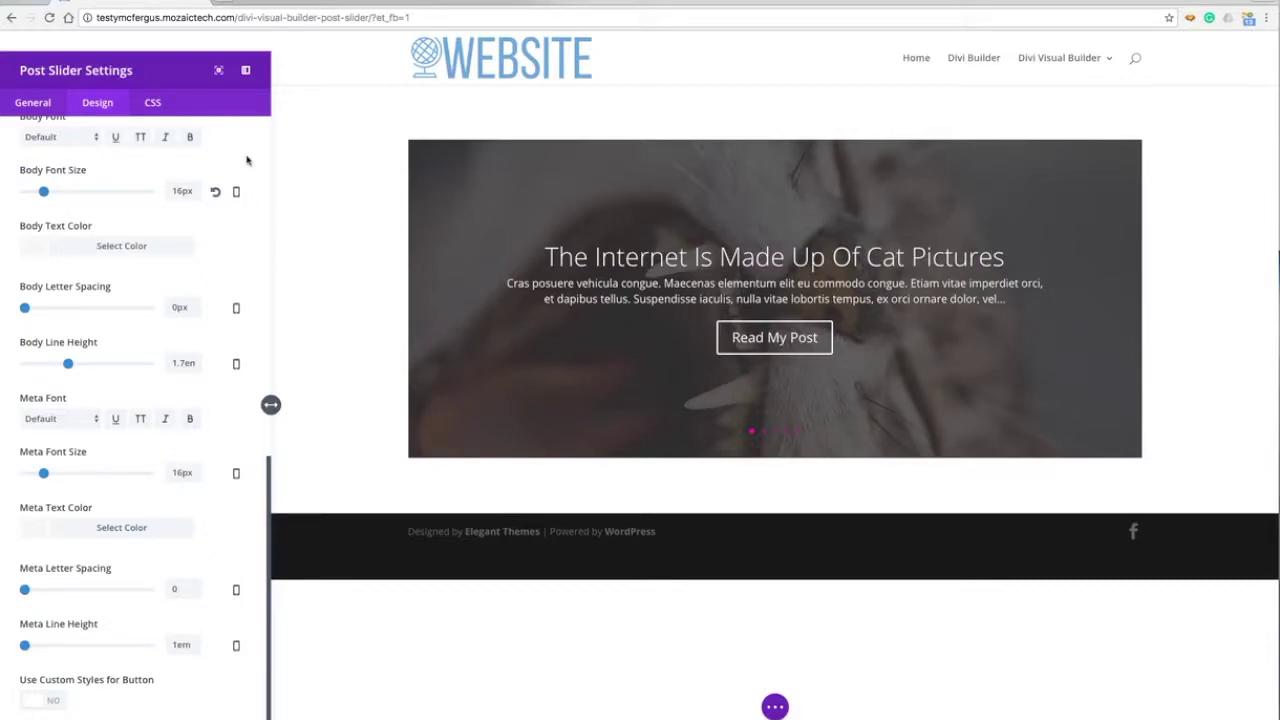
scroll(245, 162, up, 8)
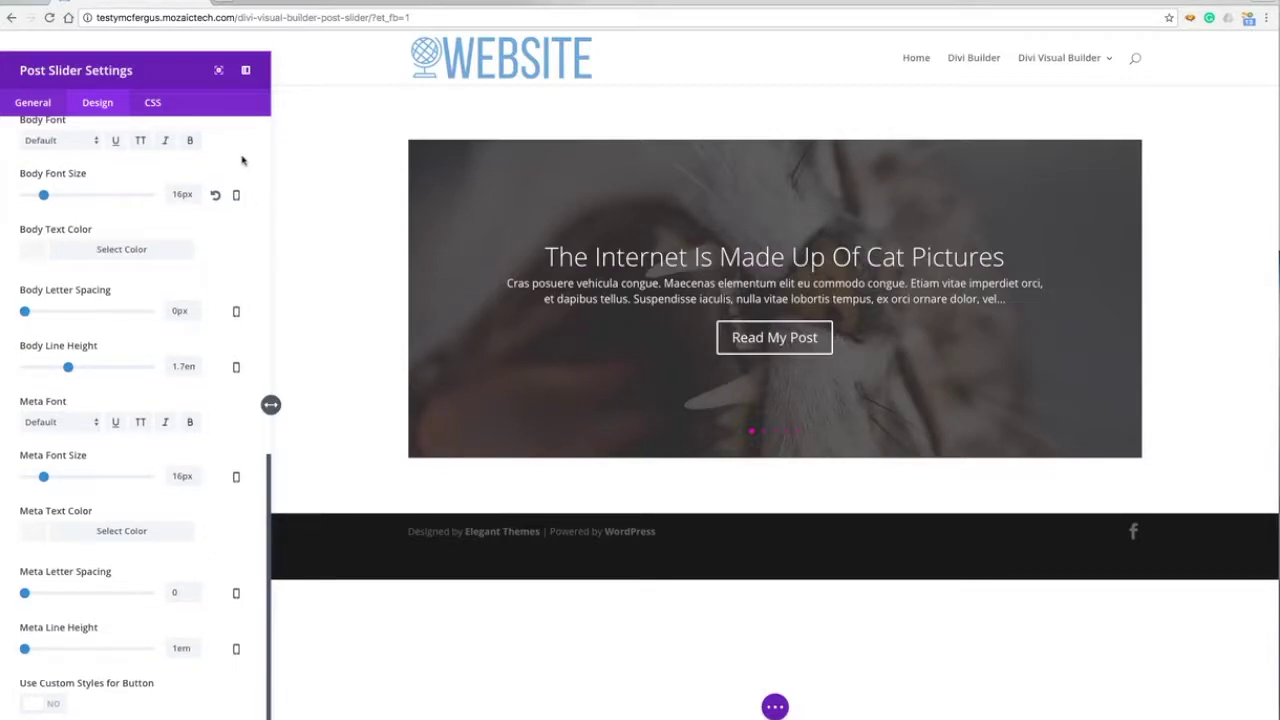
click(30, 110)
scroll(171, 204, up, 10)
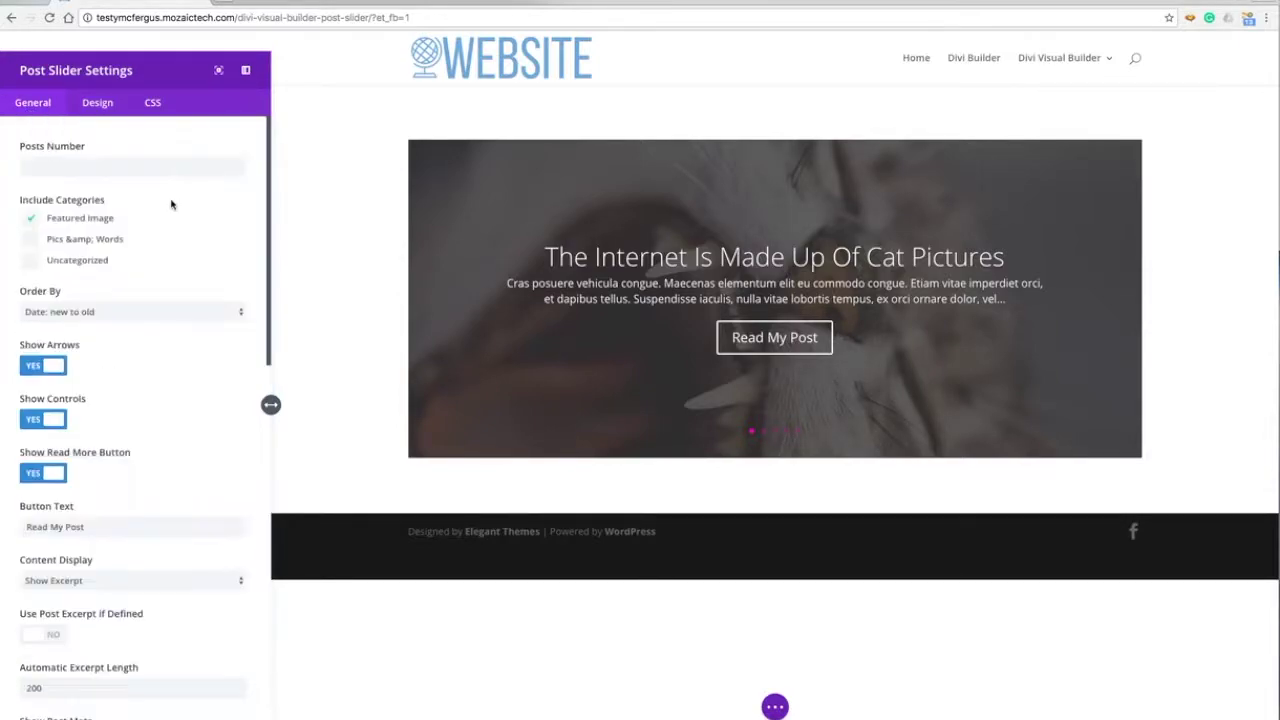